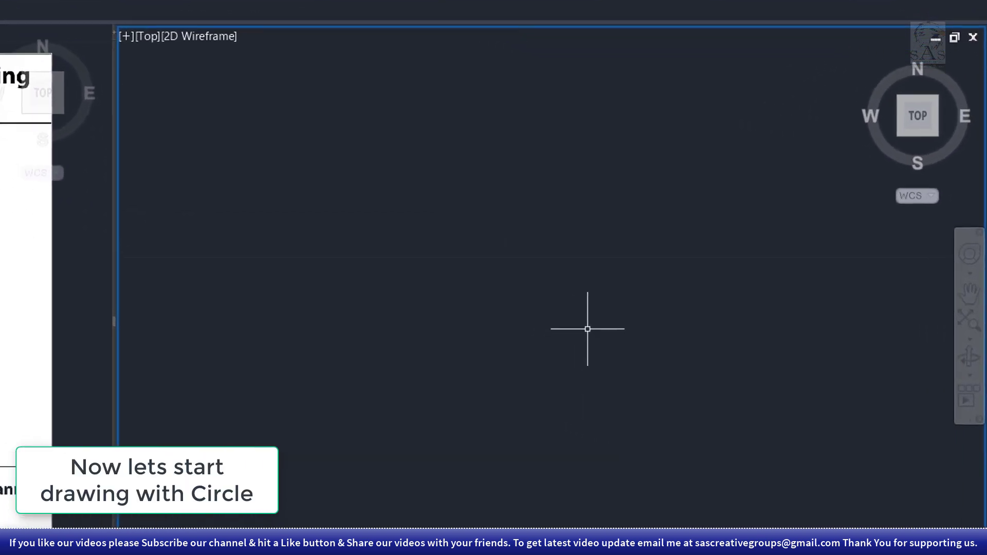
# Draw a circle with a radius of 0.5 in the empty drawing area.
pyautogui.write('c')
pyautogui.press('Return')
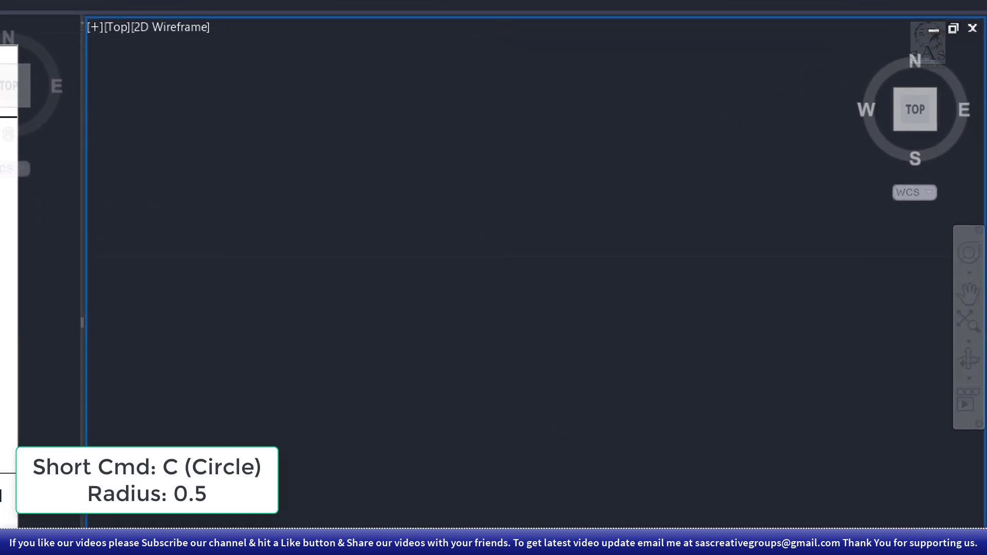
pyautogui.click(480, 330)
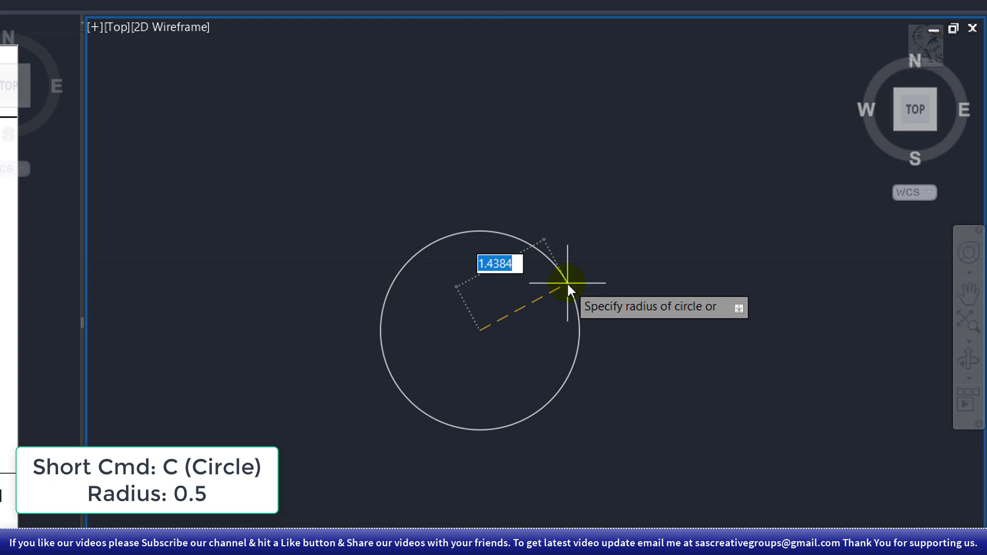
pyautogui.press('Return')
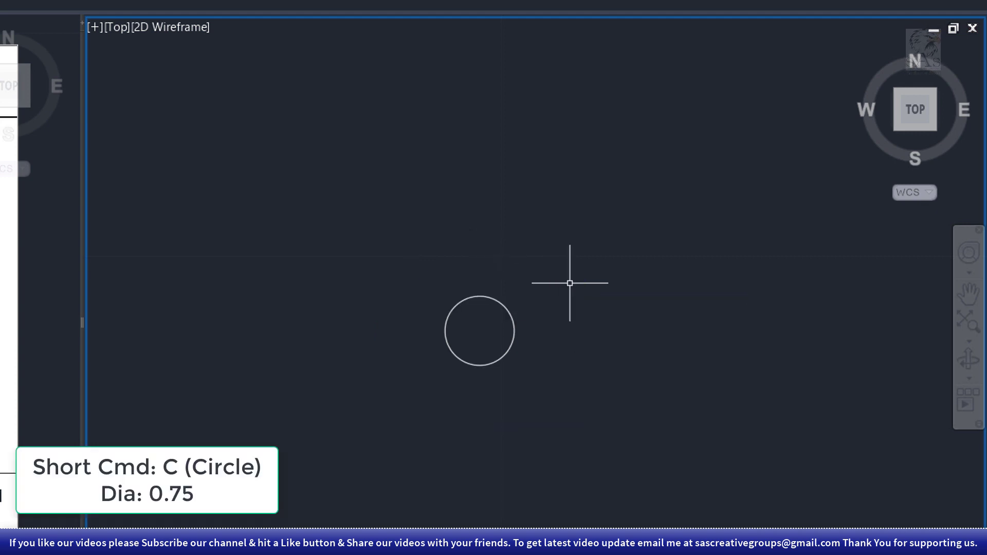
# Draw a concentric circle with a diameter of 0.75 at the centre of the existing circle.
pyautogui.write('c')
pyautogui.press('Return')
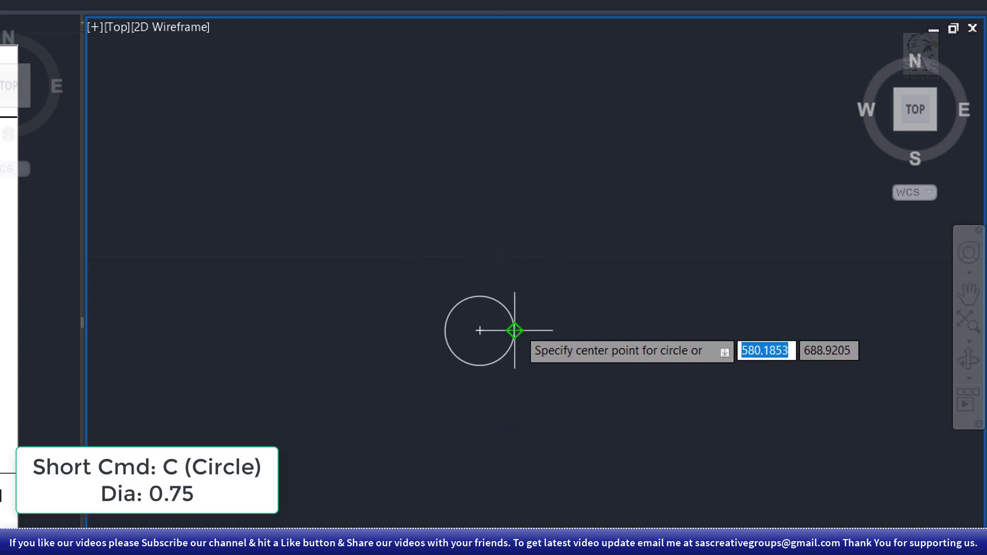
pyautogui.click(479, 330)
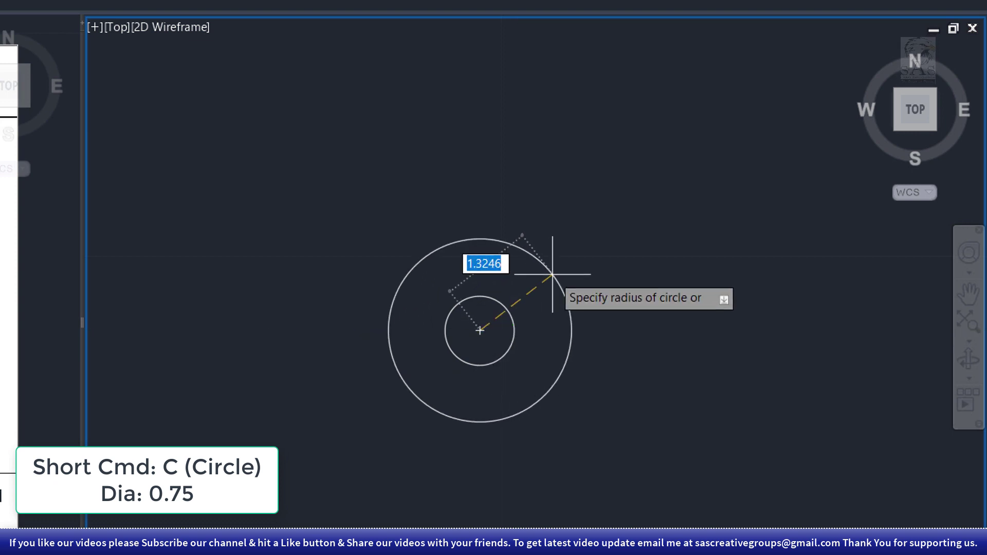
pyautogui.write('d')
pyautogui.press('Return')
pyautogui.write('.')
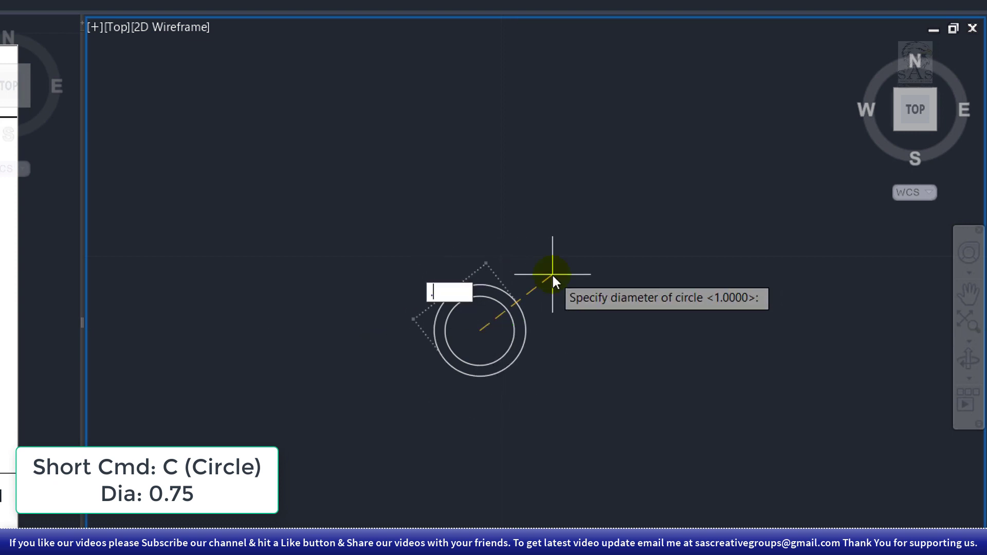
pyautogui.write('75')
pyautogui.press('Return')
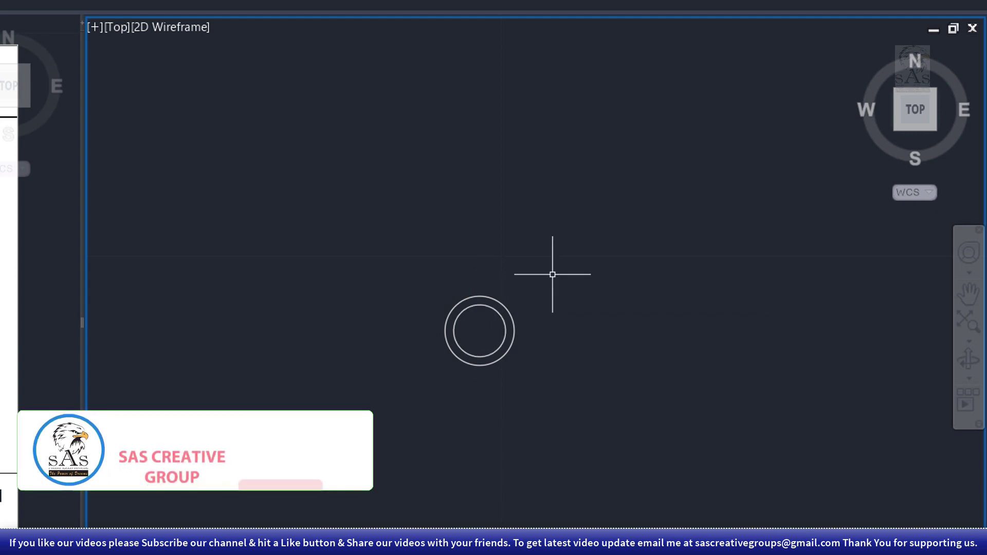
# Draw a line from the circles' centre, 1.75 long at a 150-degree angle, sloping down to the left.
pyautogui.scroll(3, 512, 340)
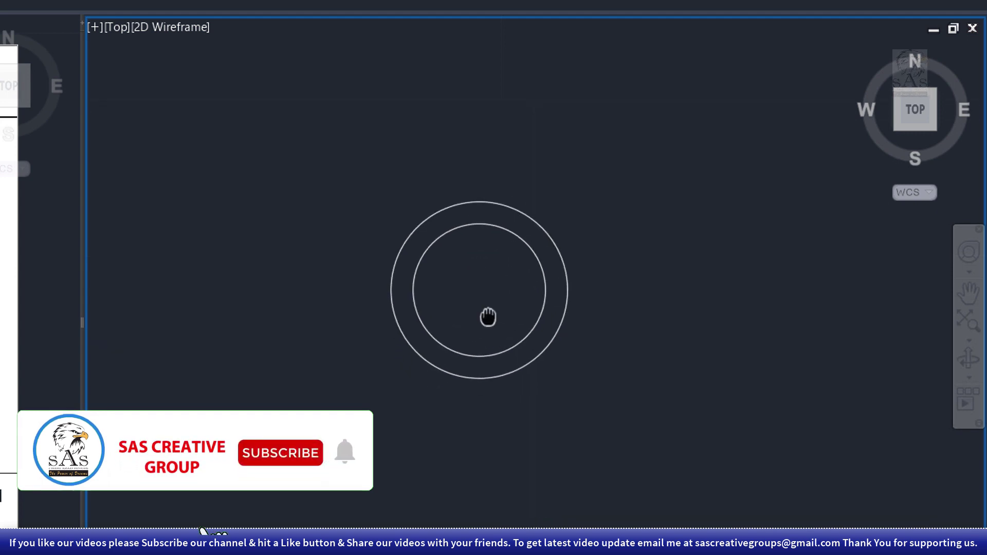
pyautogui.write('l')
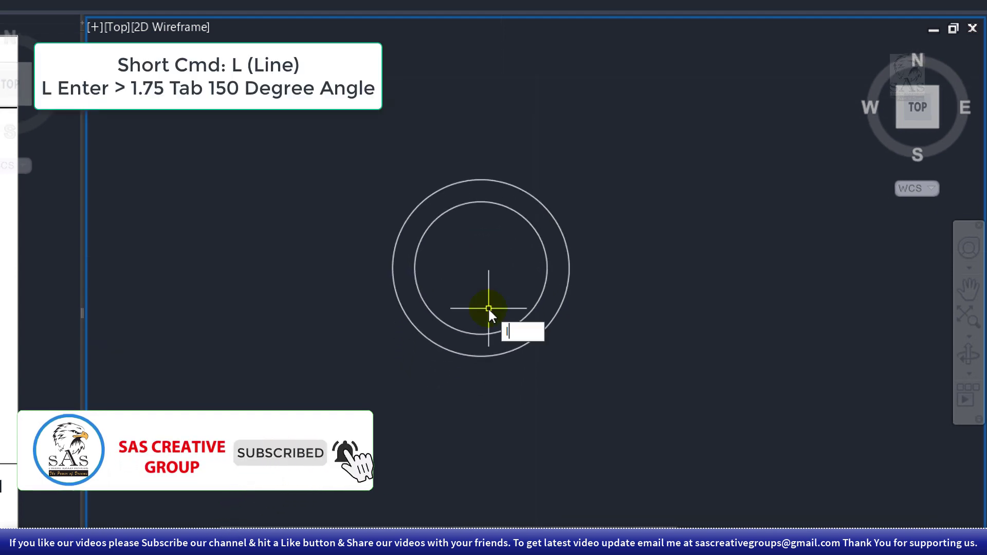
pyautogui.press('Return')
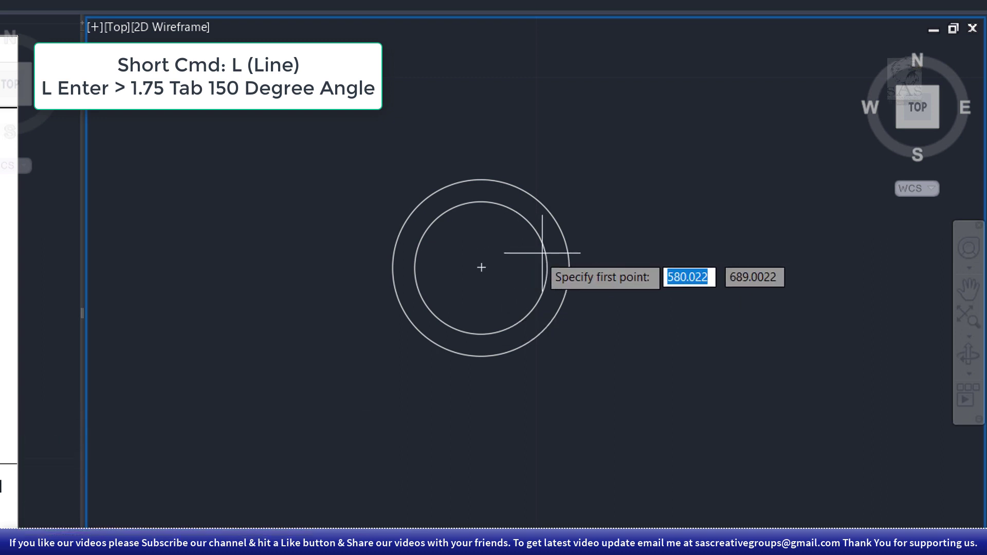
pyautogui.click(480, 267)
pyautogui.scroll(-3, 464, 275)
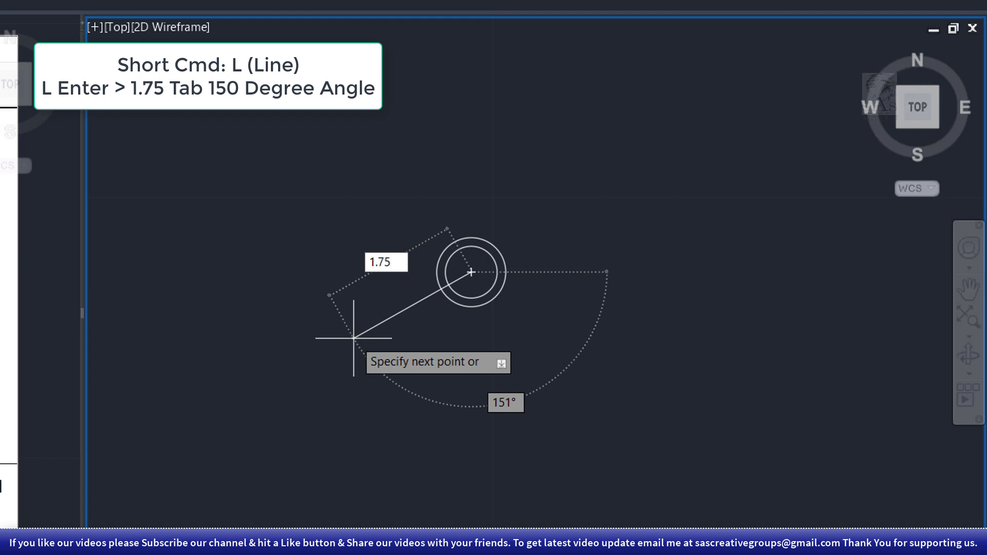
pyautogui.press('Tab')
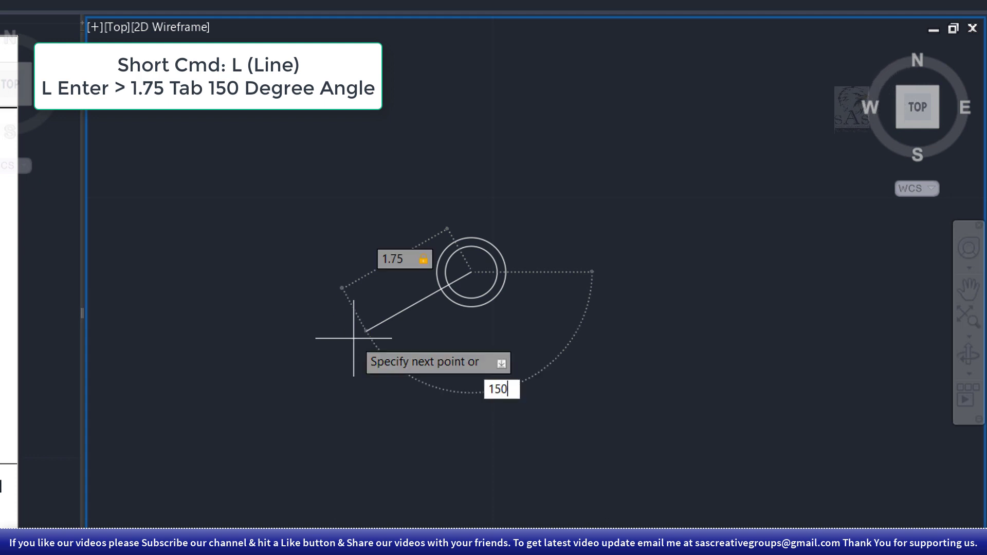
pyautogui.press('Return')
pyautogui.press('Return')
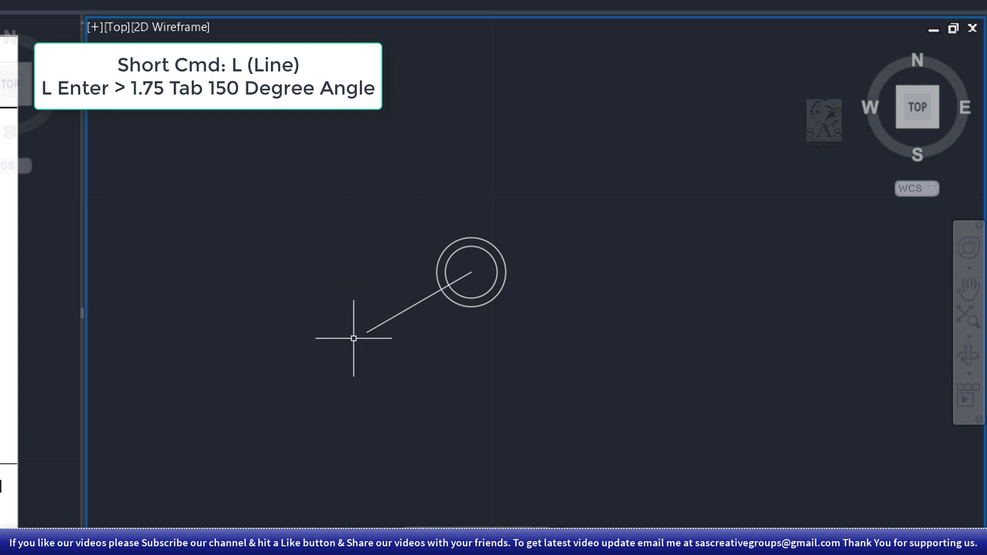
# Draw a horizontal line 1.5 long from the circles' centre to the right, with Ortho mode on.
pyautogui.press('Return')
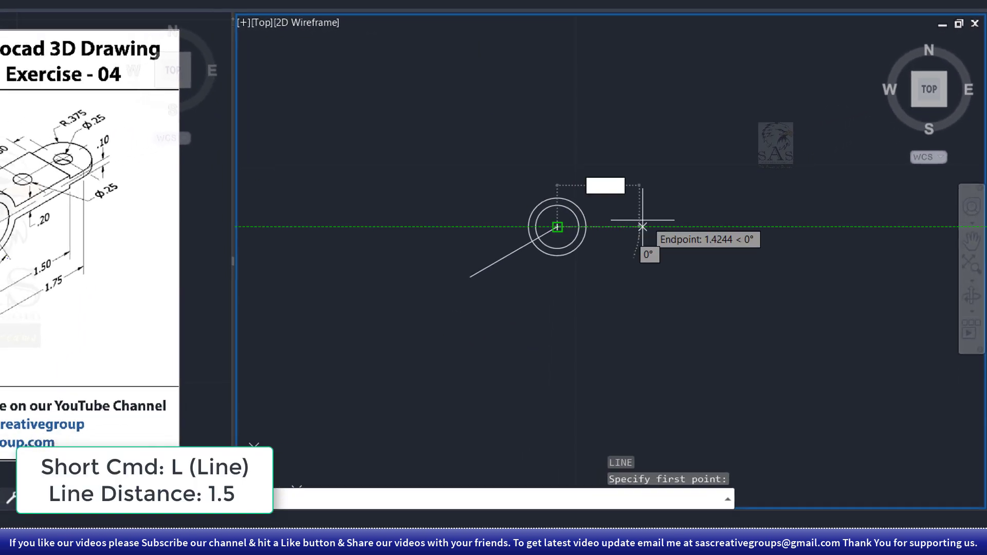
pyautogui.click(661, 513)
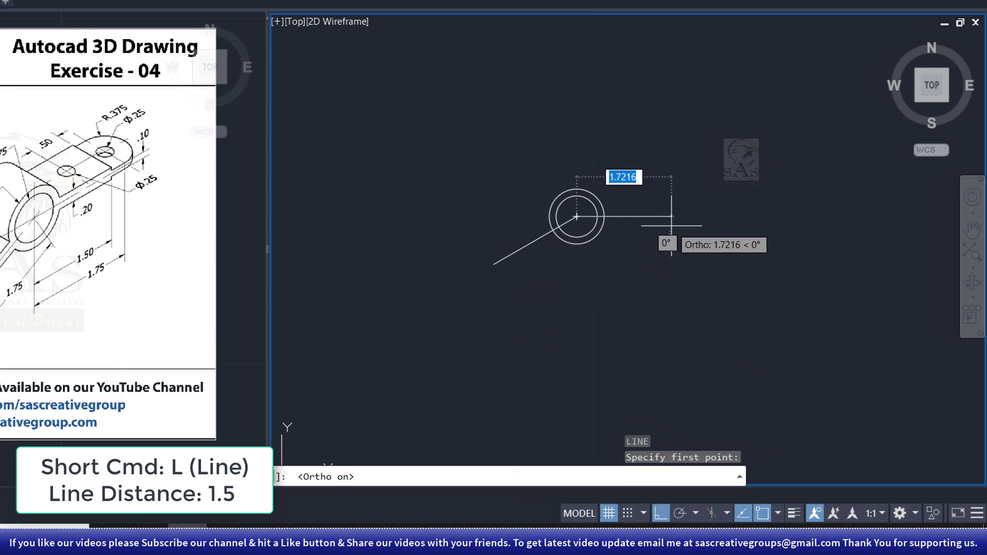
pyautogui.scroll(3, 672, 222)
pyautogui.scroll(-1, 650, 217)
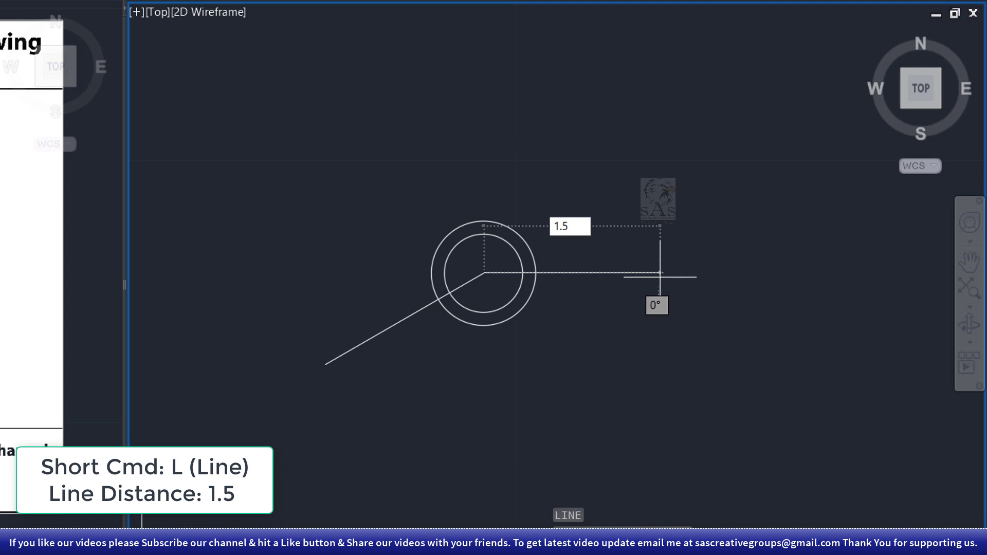
pyautogui.press('Return')
pyautogui.press('Return')
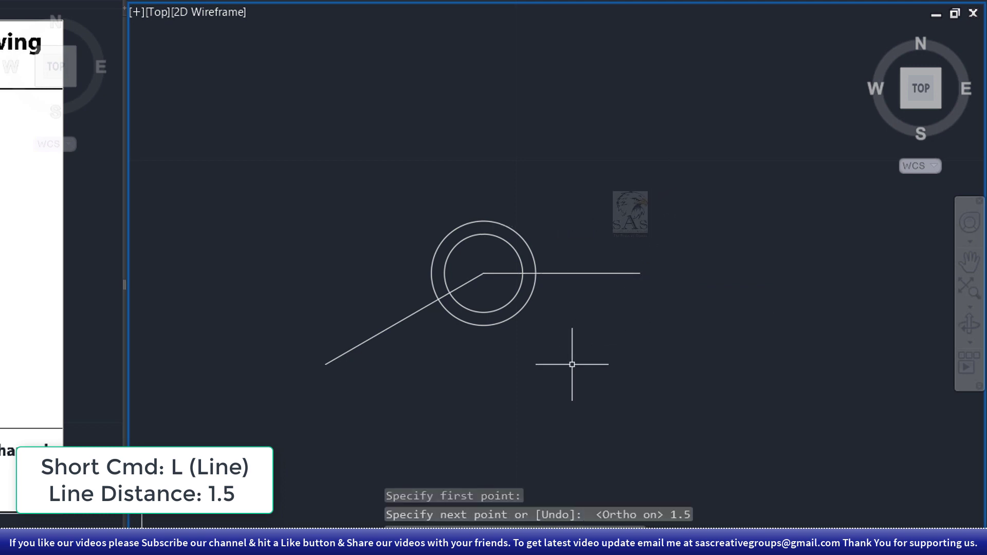
# Offset the horizontal line by 0.10 to both its upper and lower sides.
pyautogui.write('o')
pyautogui.press('Return')
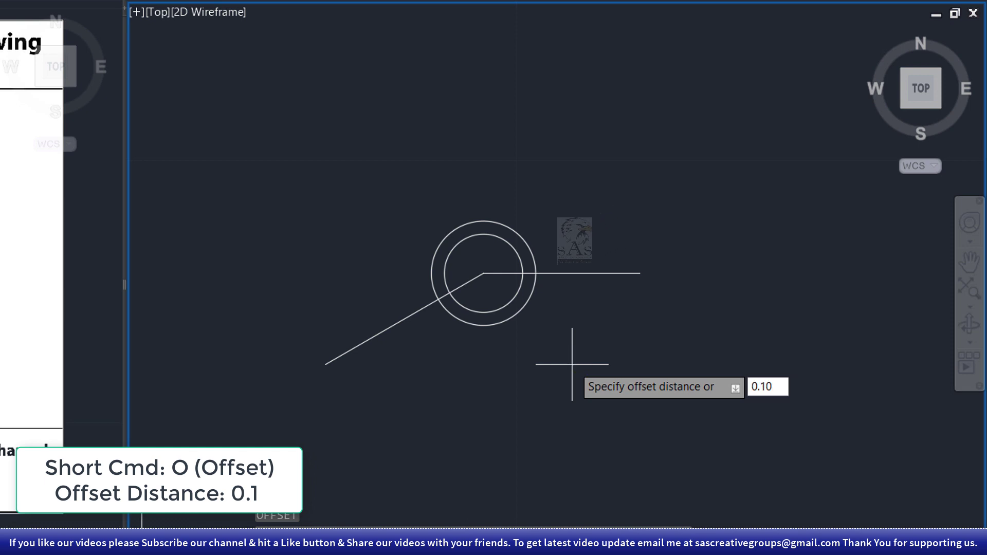
pyautogui.write('0.10')
pyautogui.press('Return')
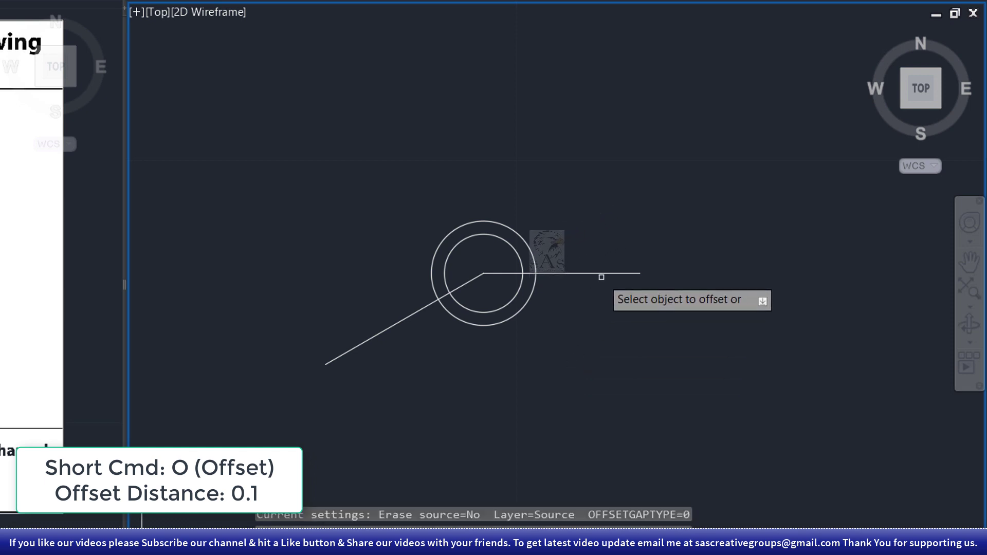
pyautogui.click(605, 274)
pyautogui.click(630, 205)
pyautogui.click(623, 273)
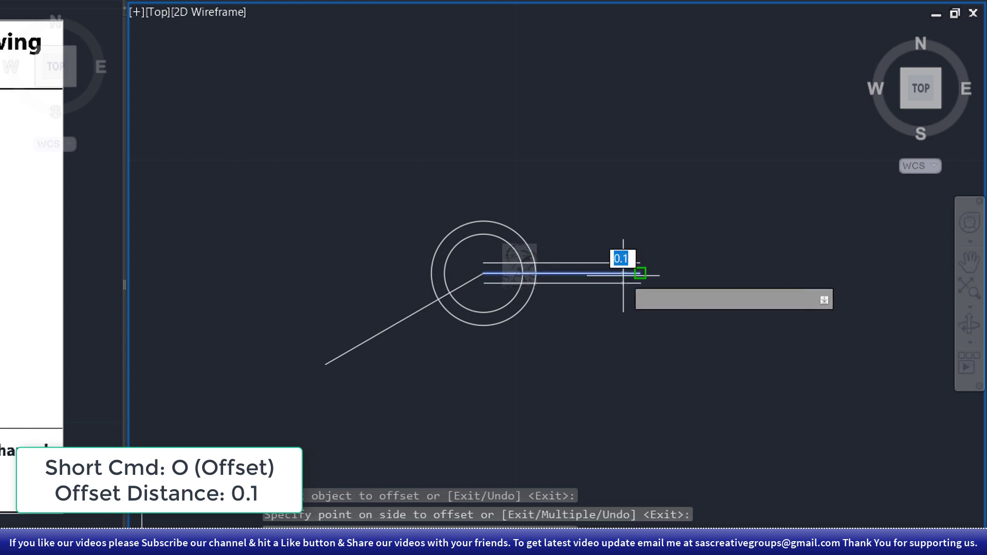
pyautogui.click(591, 355)
# Offset the angled line by 0.10 to both sides and end the Offset command.
pyautogui.click(360, 345)
pyautogui.click(378, 310)
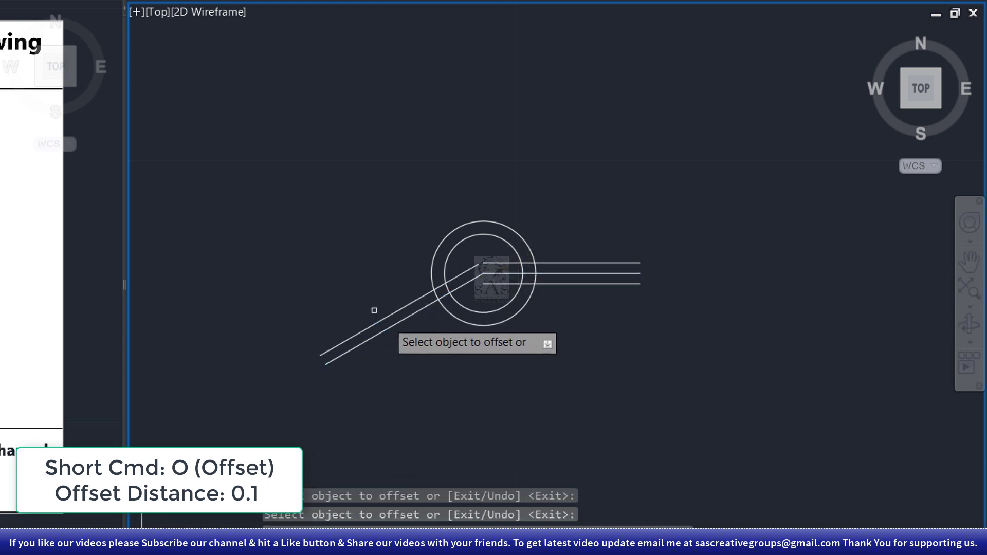
pyautogui.click(394, 329)
pyautogui.click(439, 378)
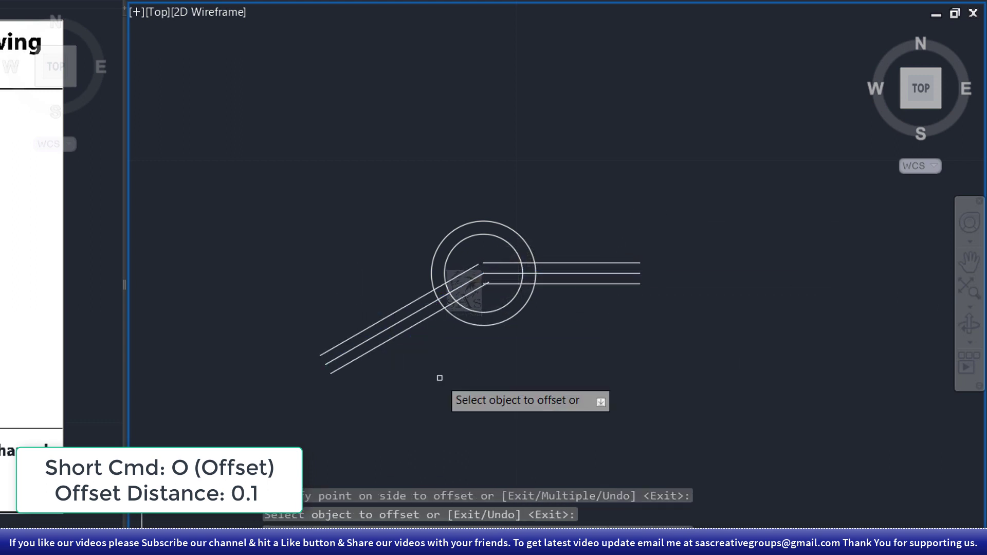
pyautogui.press('Escape')
# Close the outer end of the angled arm with a line between the endpoints of its two offset lines.
pyautogui.write('L')
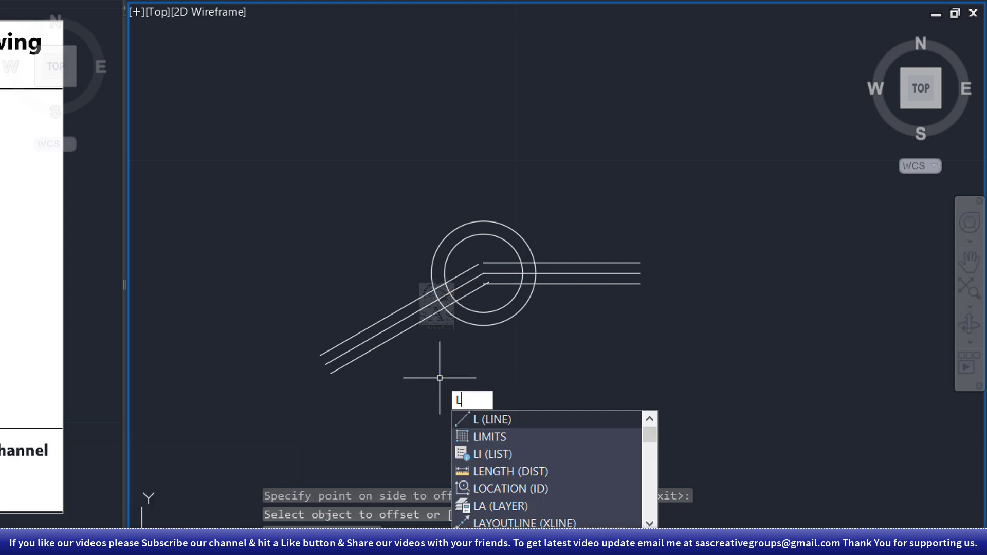
pyautogui.press('Return')
pyautogui.click(320, 354)
pyautogui.scroll(4, 319, 351)
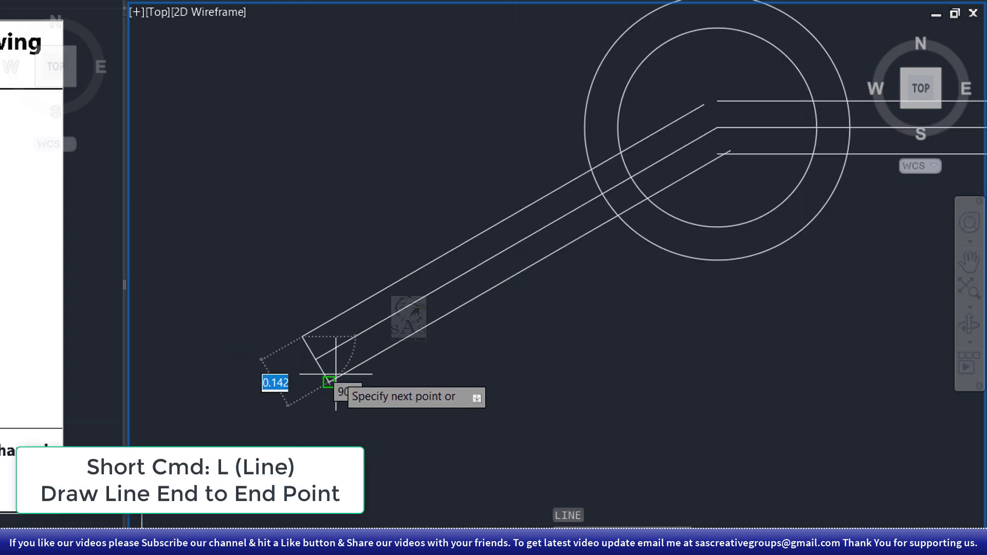
pyautogui.click(328, 382)
pyautogui.press('Return')
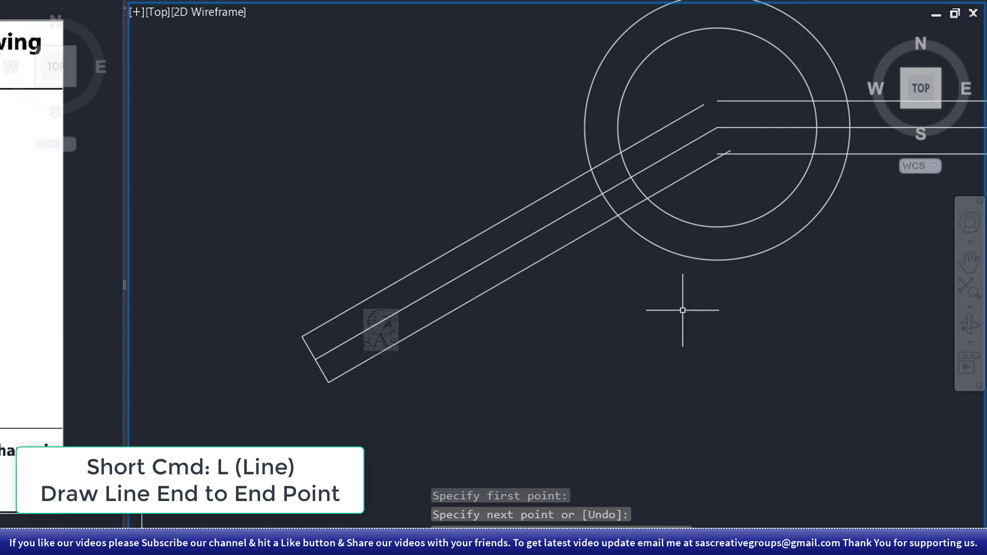
# Close the right end of the horizontal arm with a line between the endpoints of its two offset lines.
pyautogui.moveTo(683, 310)
pyautogui.mouseDown(button='middle')
pyautogui.moveTo(282, 392)
pyautogui.moveTo(318, 381)
pyautogui.mouseUp(button='middle')
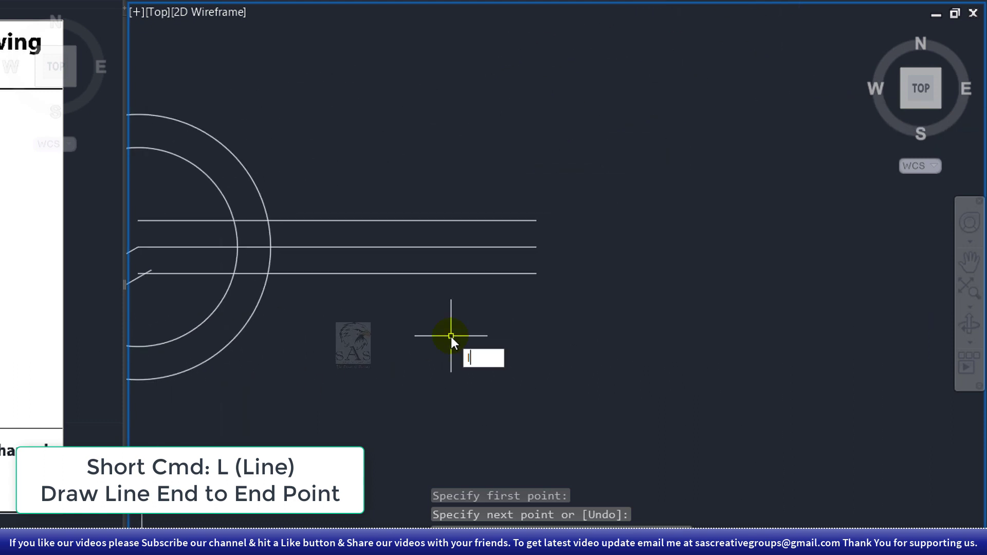
pyautogui.press('Return')
pyautogui.click(537, 220)
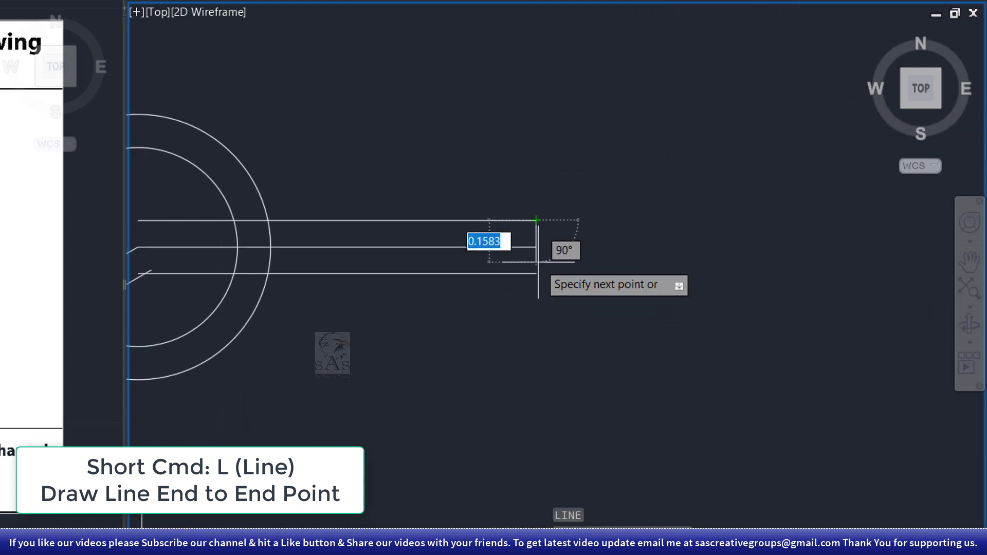
pyautogui.click(537, 272)
pyautogui.press('Return')
pyautogui.scroll(-6, 619, 267)
pyautogui.scroll(4, 508, 286)
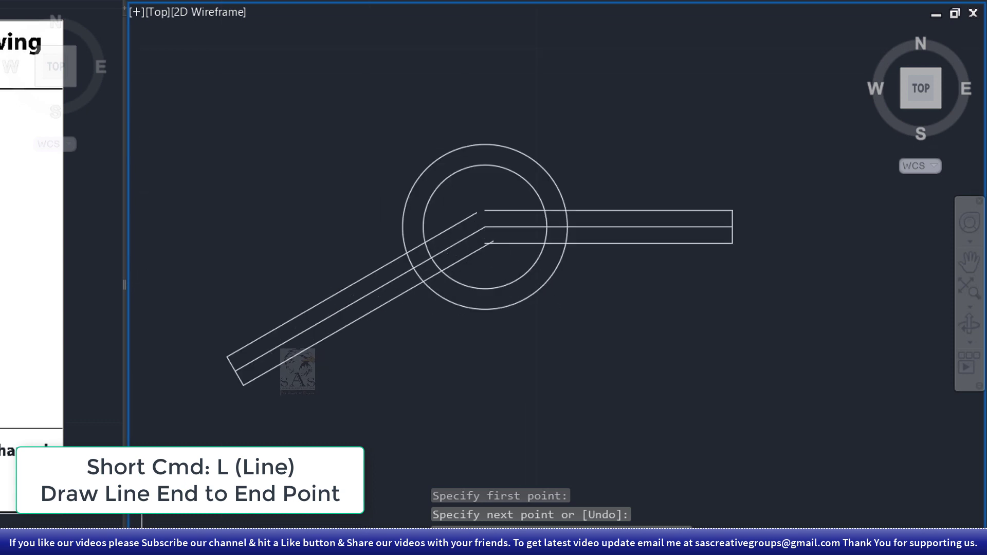
# Trim the lines of both arms back to the outer circle, removing their portions inside the circles.
pyautogui.write('tr')
pyautogui.press('Return')
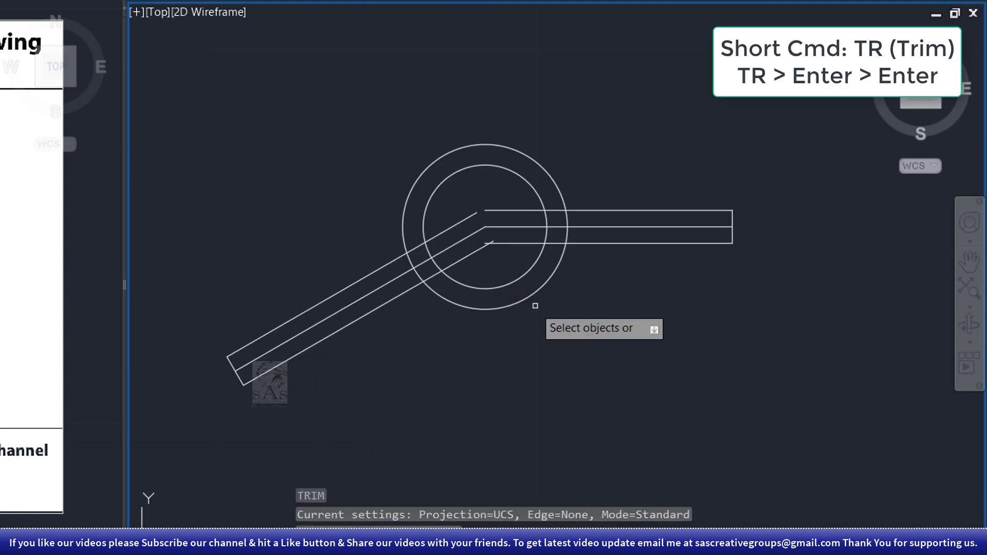
pyautogui.press('Return')
pyautogui.click(518, 196)
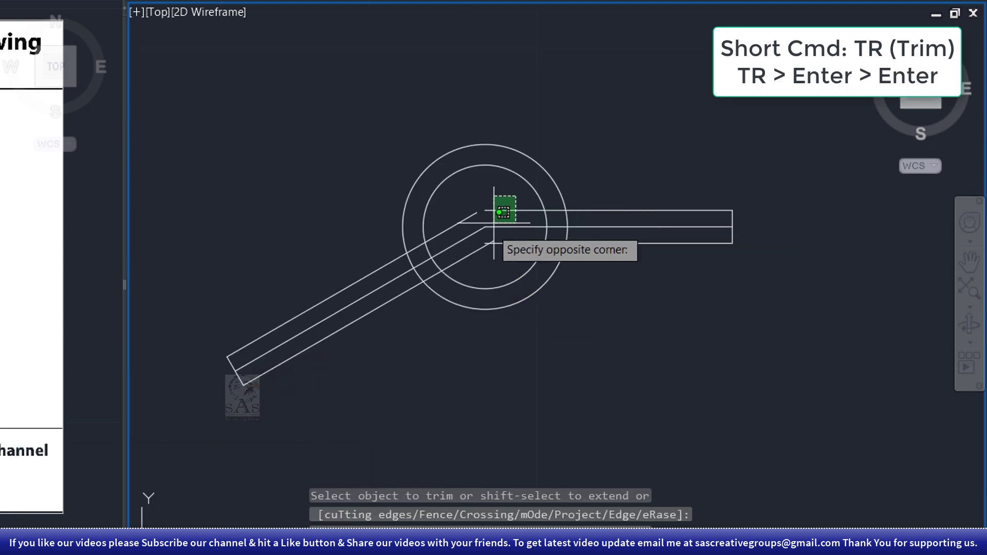
pyautogui.click(473, 249)
pyautogui.scroll(3, 520, 250)
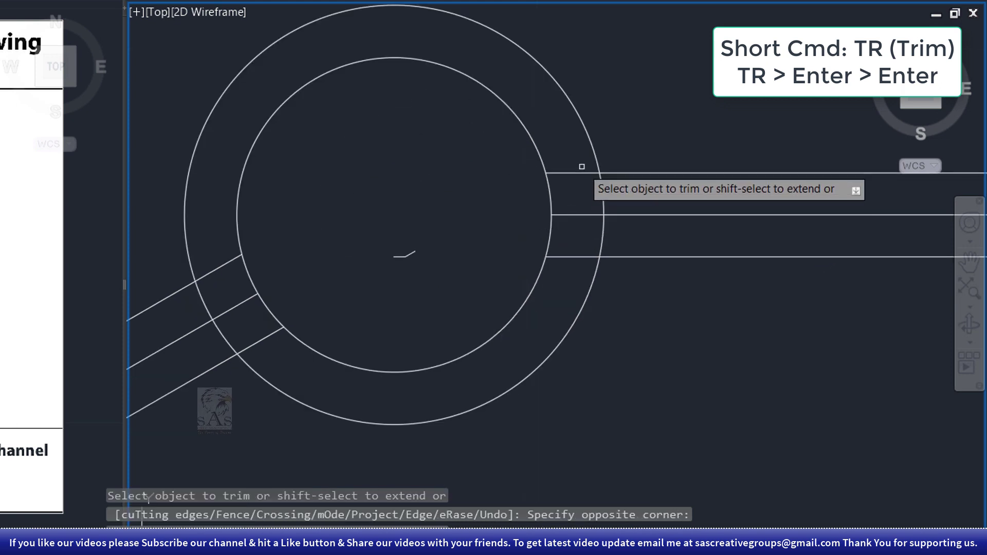
pyautogui.moveTo(575, 164)
pyautogui.mouseDown()
pyautogui.moveTo(577, 276)
pyautogui.moveTo(563, 274)
pyautogui.mouseUp()
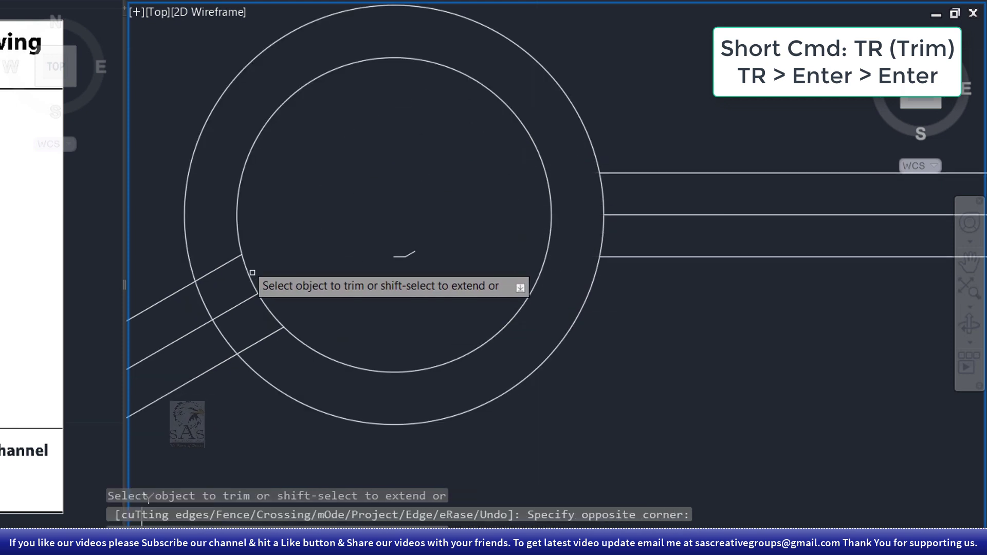
pyautogui.moveTo(227, 264)
pyautogui.mouseDown()
pyautogui.moveTo(260, 335)
pyautogui.moveTo(222, 335)
pyautogui.mouseUp()
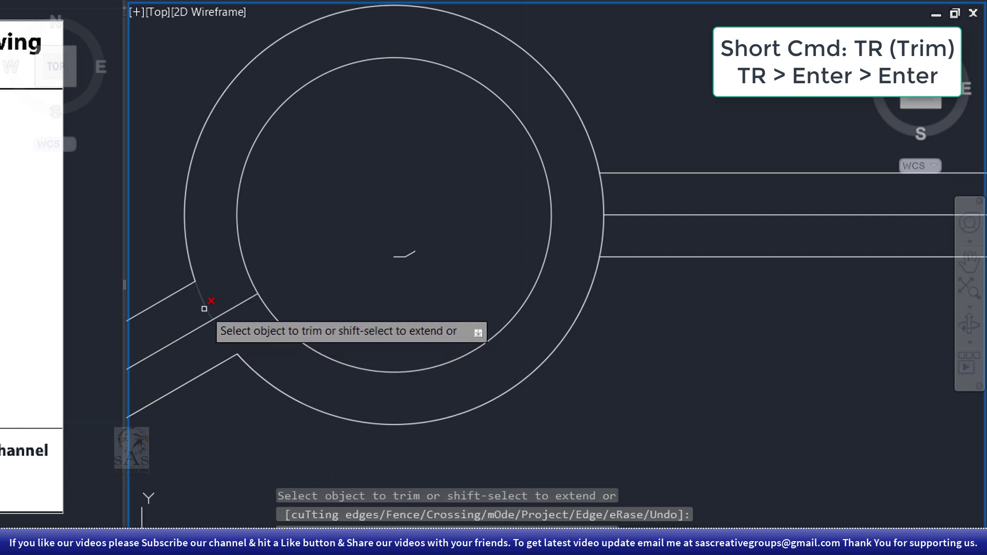
# Trim the outer circle's arc between the edges of the horizontal arm and end the Trim command.
pyautogui.click(609, 231)
pyautogui.click(595, 231)
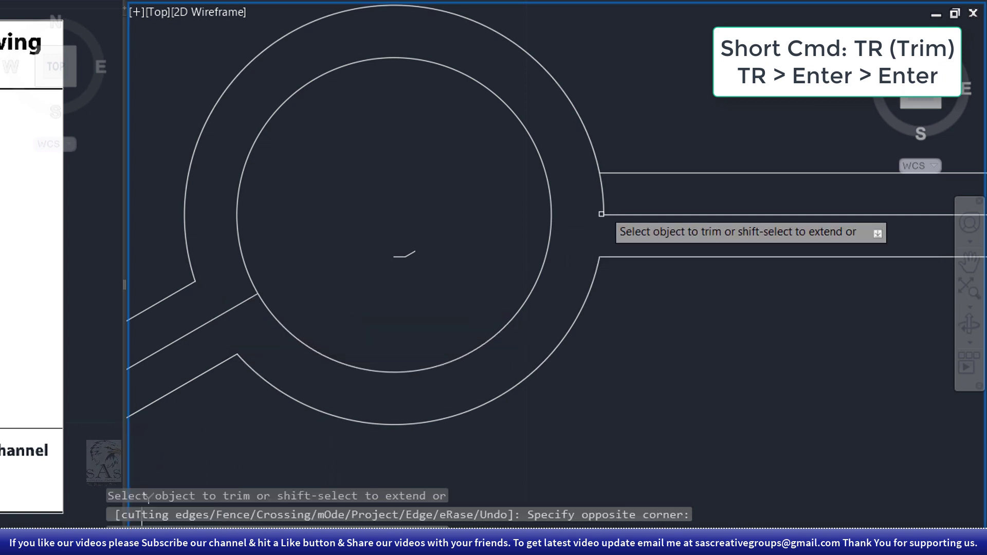
pyautogui.click(609, 196)
pyautogui.click(595, 199)
pyautogui.rightClick(596, 196)
pyautogui.click(619, 209)
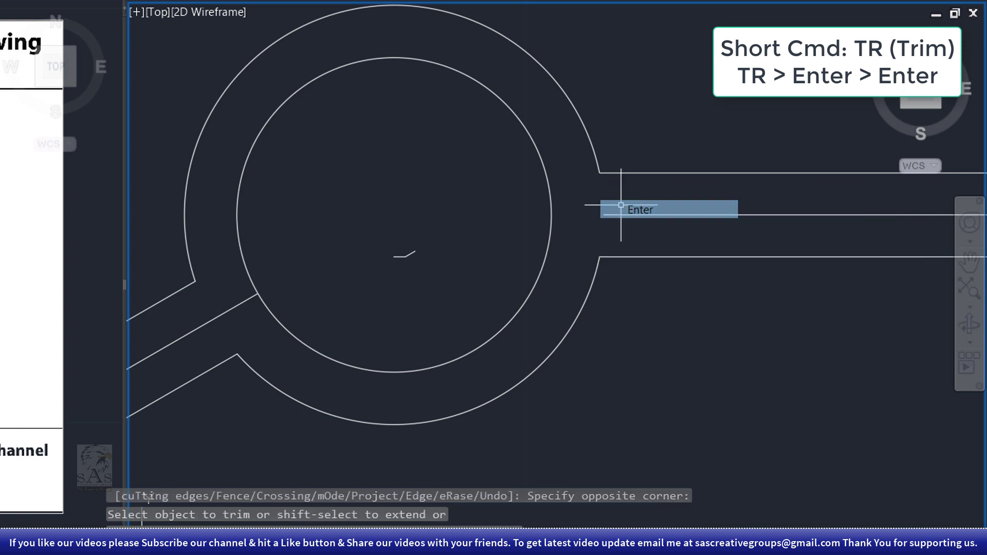
# Delete the two short leftover construction lines at the centre of the ring.
pyautogui.click(371, 231)
pyautogui.click(435, 261)
pyautogui.press('Delete')
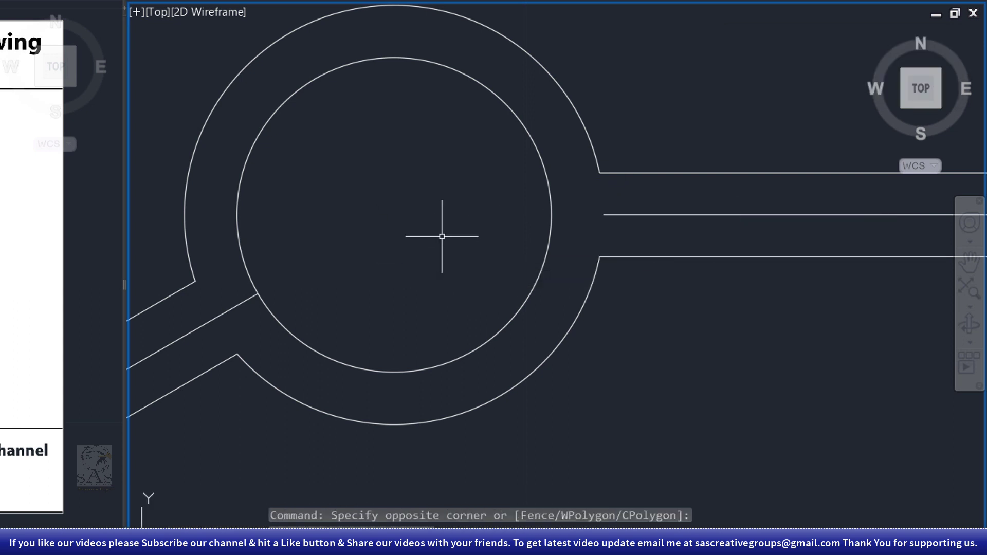
# Delete the centre lines inside the angled arm and the horizontal arm.
pyautogui.scroll(-4, 428, 236)
pyautogui.click(340, 274)
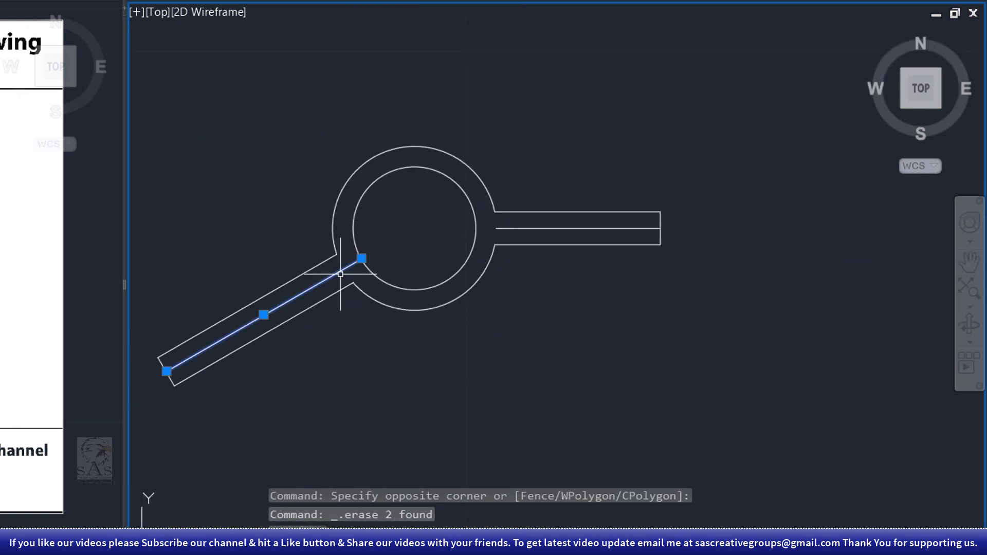
pyautogui.click(613, 222)
pyautogui.click(579, 234)
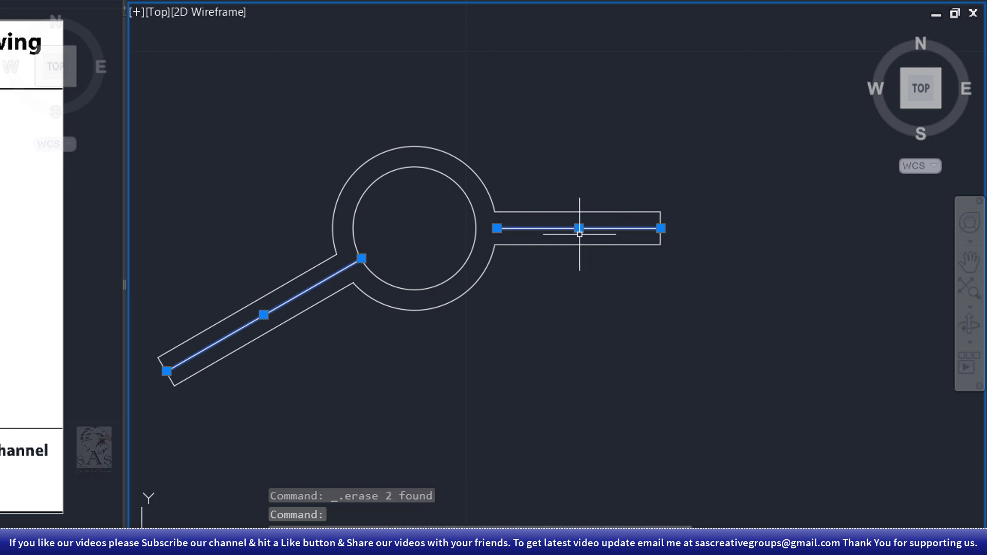
pyautogui.press('Delete')
# Draw a .25 horizontal line outward from the midpoint of the horizontal arm's end.
pyautogui.click(661, 233)
pyautogui.moveTo(660, 234); pyautogui.dragTo(463, 253, button='middle')
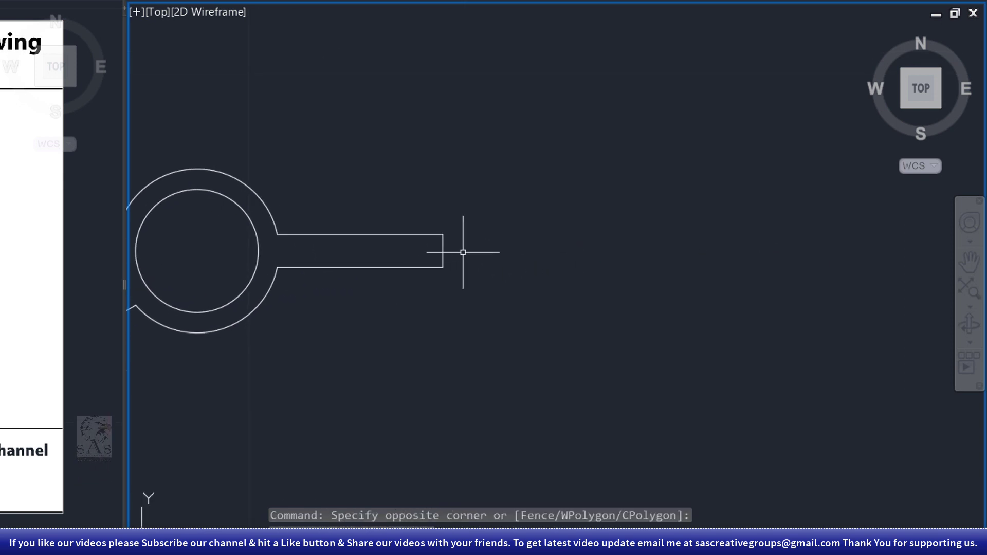
pyautogui.write('l')
pyautogui.press('Return')
pyautogui.click(443, 250)
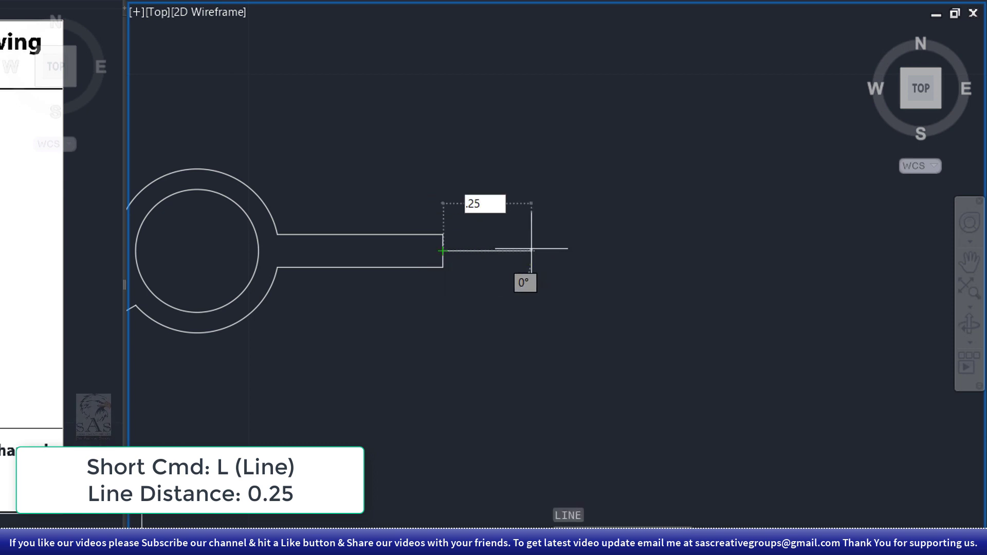
pyautogui.write('.25')
pyautogui.press('Return')
pyautogui.press('Return')
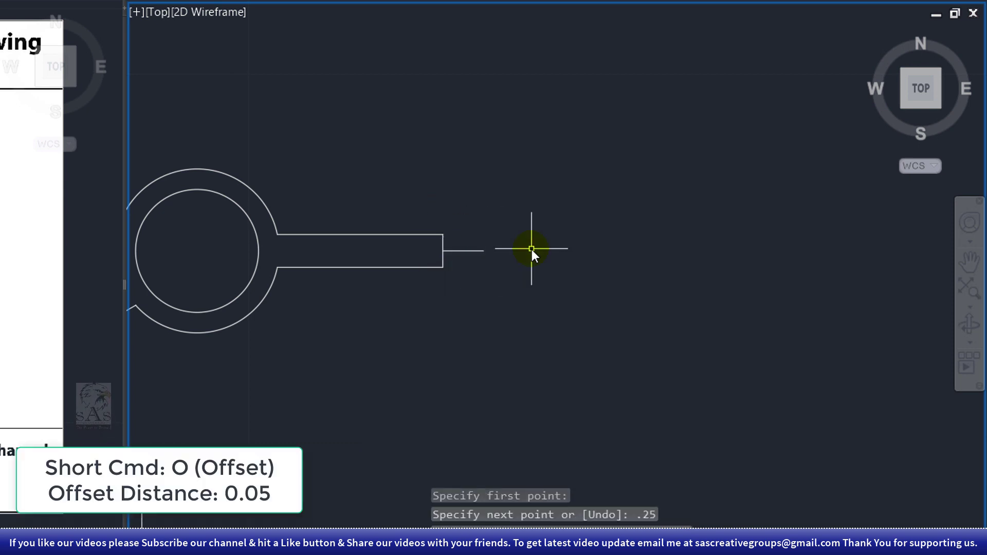
# Offset the short line at the arm's end by 0.05 to both the upper and lower side.
pyautogui.write('o')
pyautogui.press('Return')
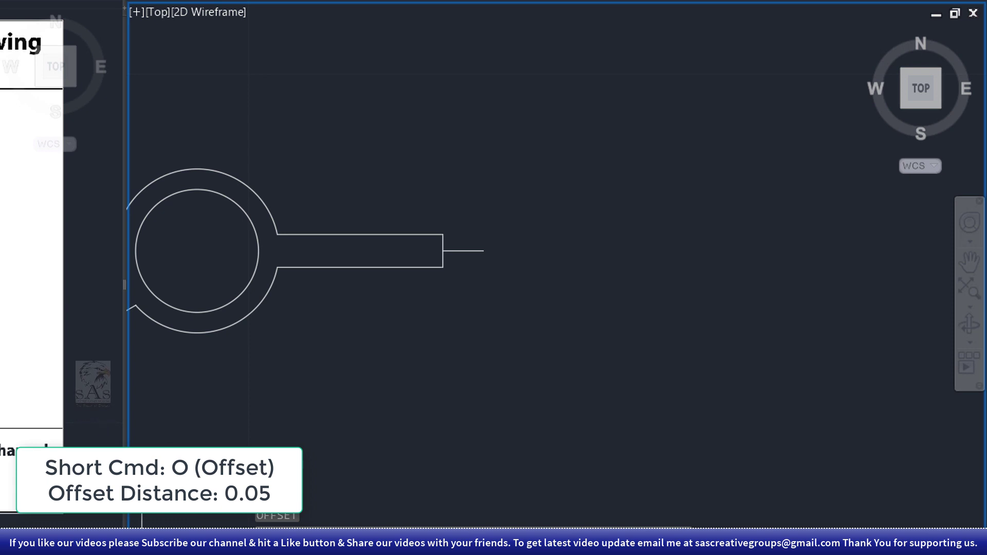
pyautogui.press('Return')
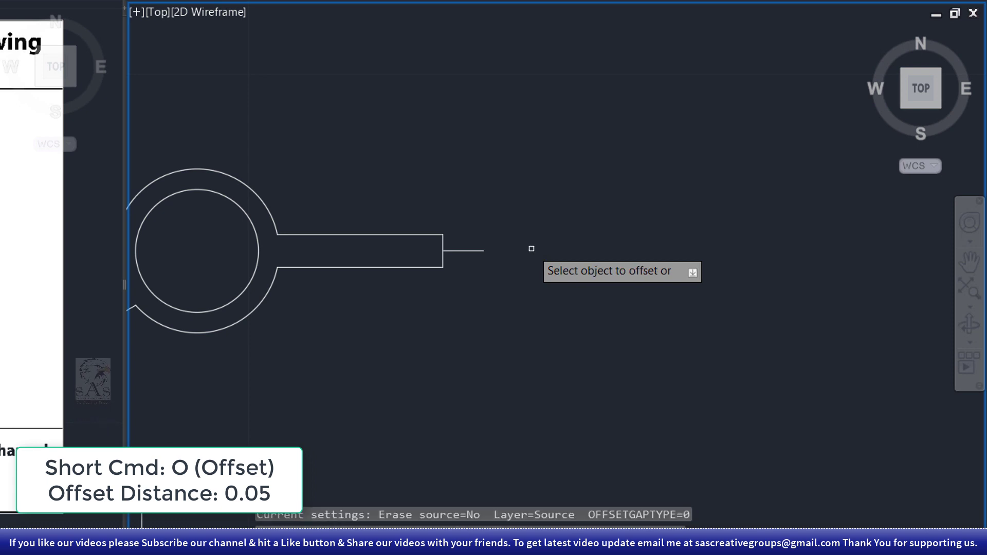
pyautogui.click(482, 248)
pyautogui.click(485, 226)
pyautogui.click(478, 250)
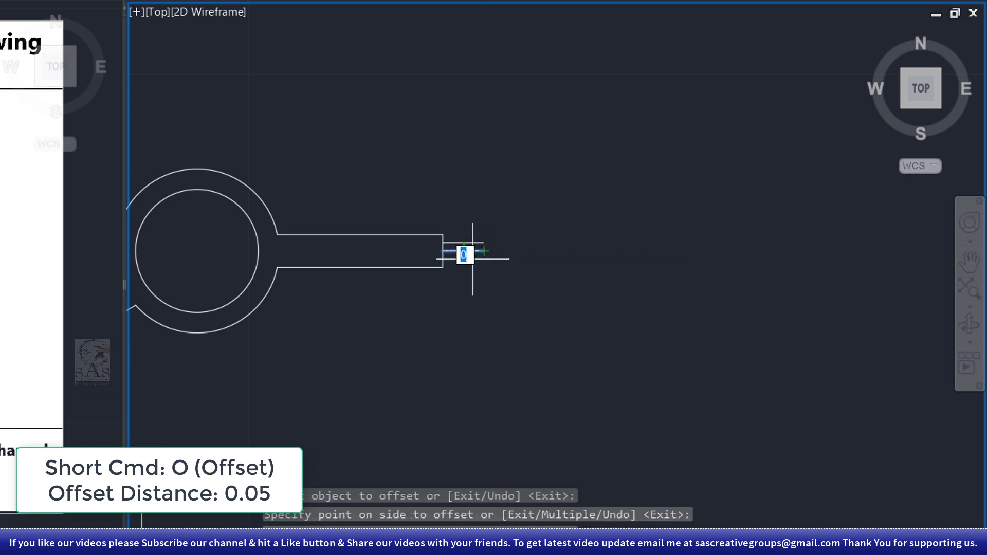
pyautogui.click(475, 270)
# Close the outer end of the small tab with a line between the endpoints of its two offset lines.
pyautogui.scroll(4, 478, 257)
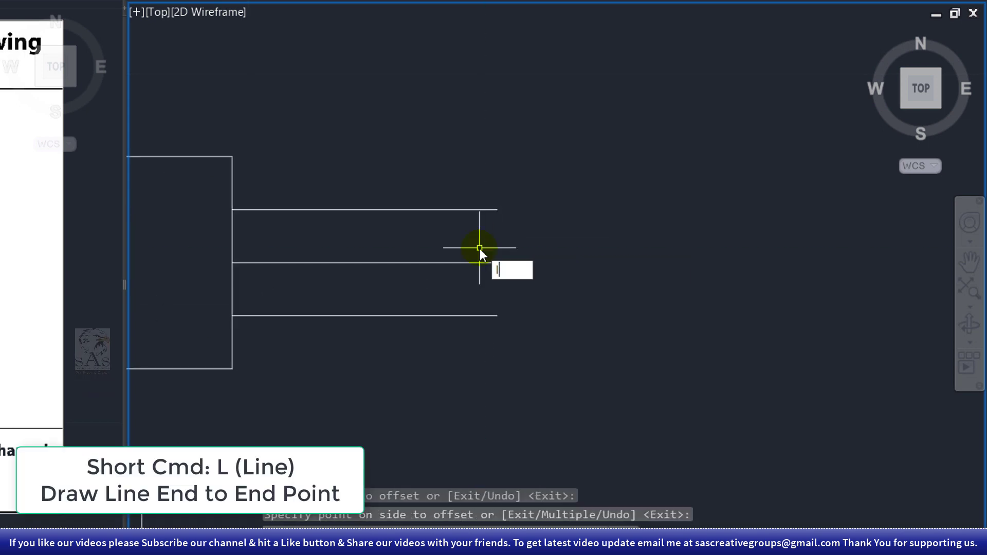
pyautogui.press('Return')
pyautogui.click(497, 210)
pyautogui.click(497, 315)
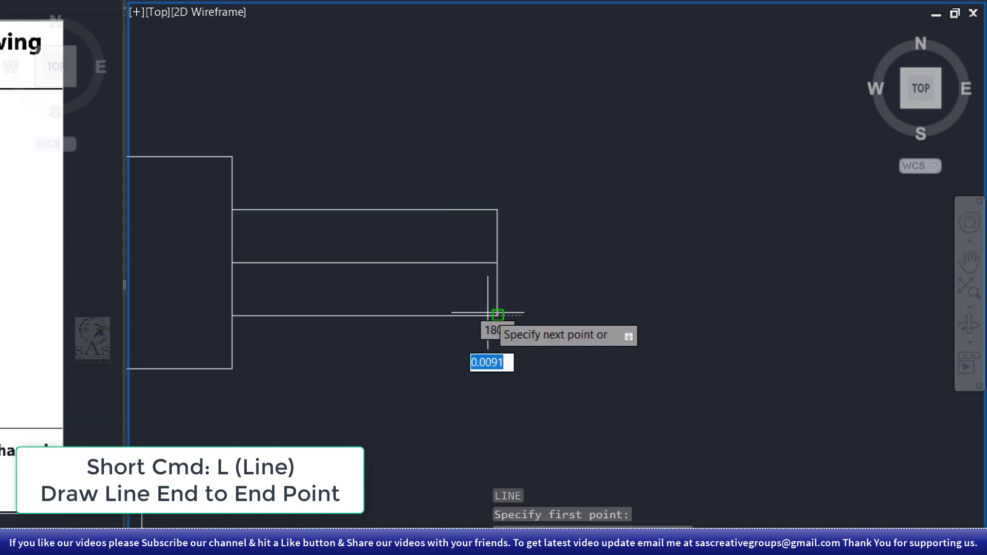
pyautogui.press('Escape')
# Delete the centre line inside the small tab.
pyautogui.click(335, 234)
pyautogui.click(273, 282)
pyautogui.press('Delete')
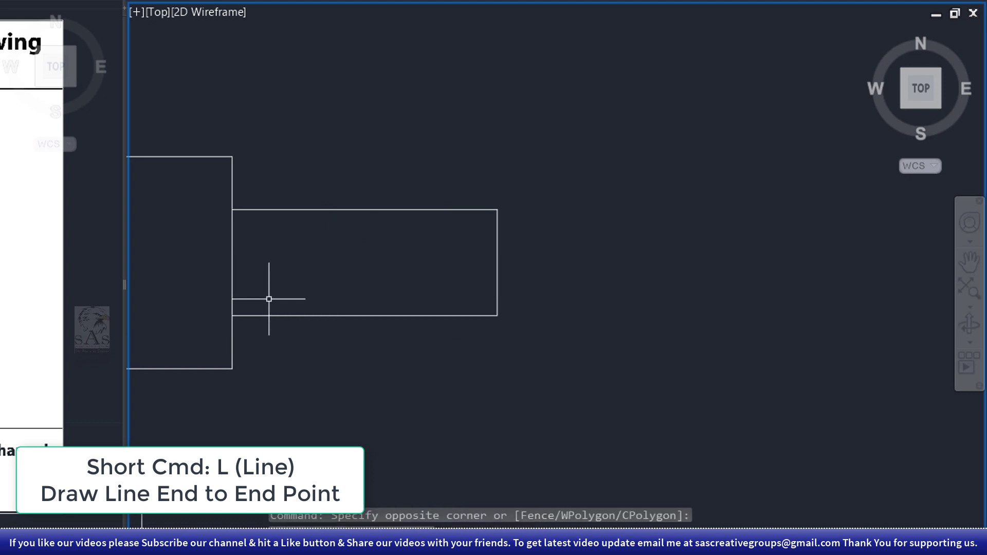
# Trim the horizontal arm's end line between the two edges of the small tab.
pyautogui.scroll(-2, 321, 277)
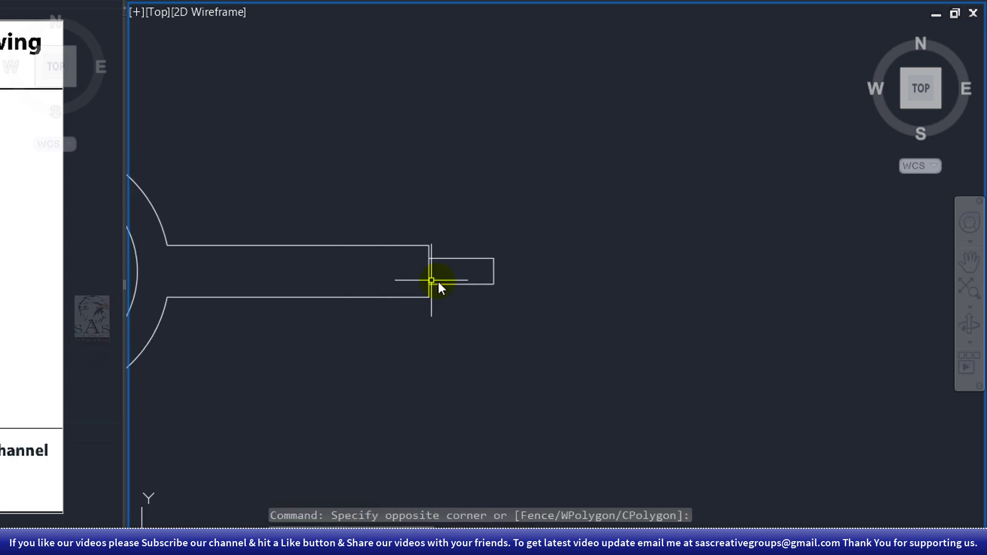
pyautogui.press('Escape')
pyautogui.write('tr')
pyautogui.press('Return')
pyautogui.press('Return')
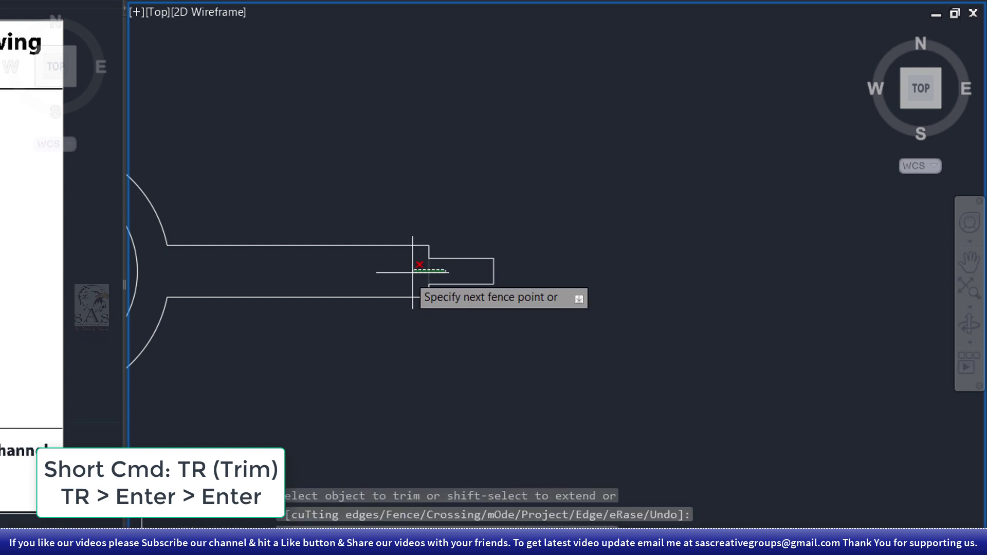
pyautogui.click(413, 272)
pyautogui.rightClick(402, 276)
pyautogui.click(428, 286)
# Join all lines and arcs of the bracket outline into one polyline and switch to the SW Isometric view.
pyautogui.scroll(-6, 456, 286)
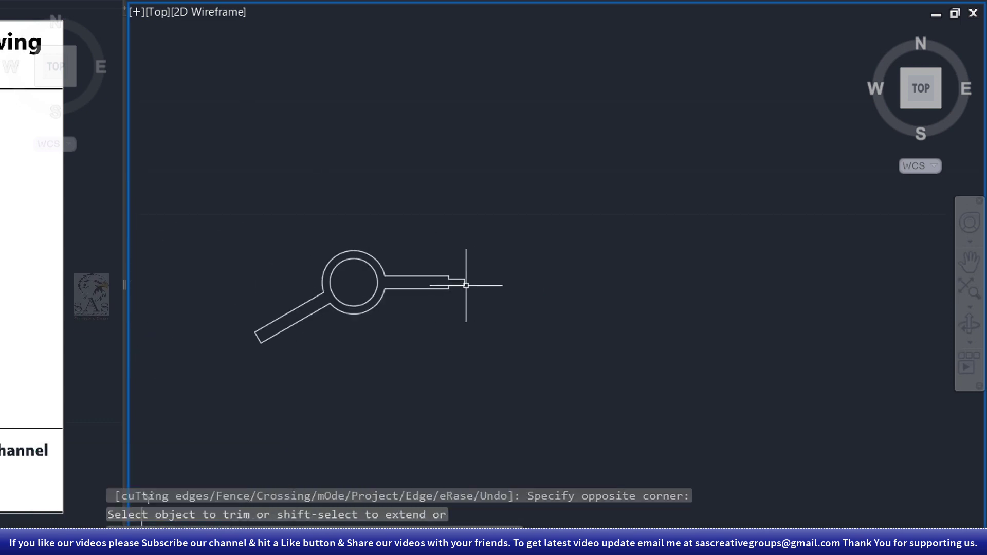
pyautogui.scroll(2, 272, 319)
pyautogui.write('j')
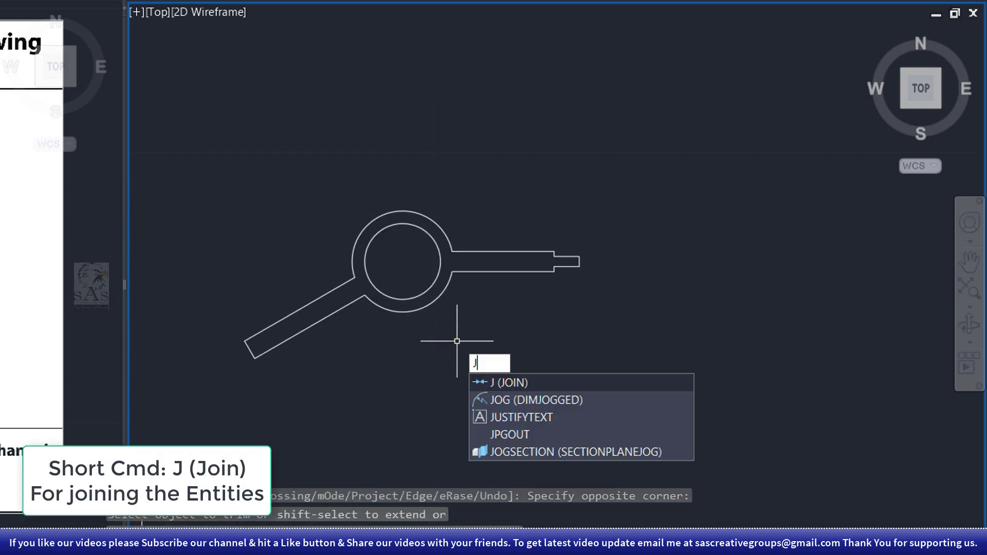
pyautogui.press('Return')
pyautogui.click(617, 171)
pyautogui.click(243, 365)
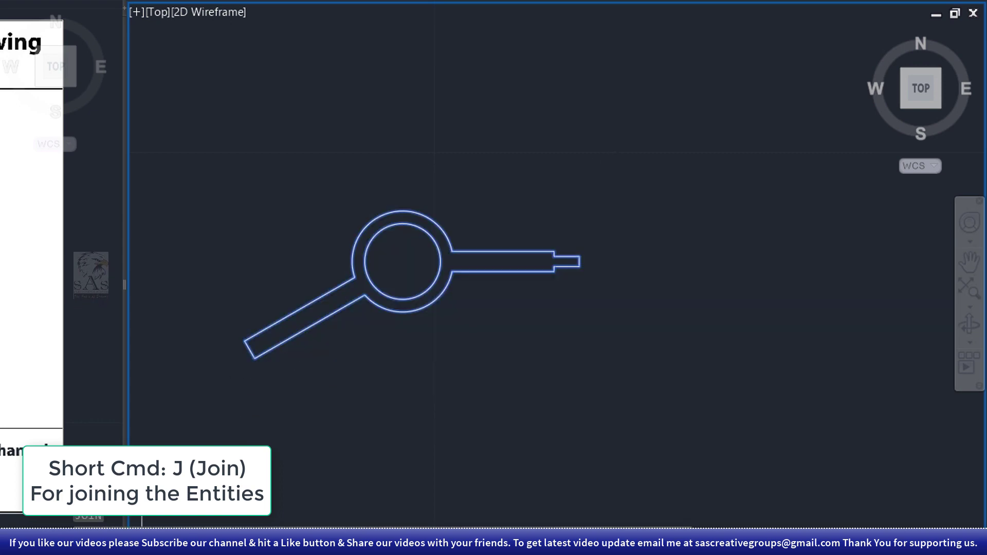
pyautogui.click(906, 113)
pyautogui.press('Return')
# Presspull the area between the bracket outline and the inner circle upward to a height of .75.
pyautogui.moveTo(686, 174); pyautogui.dragTo(673, 188, button='middle')
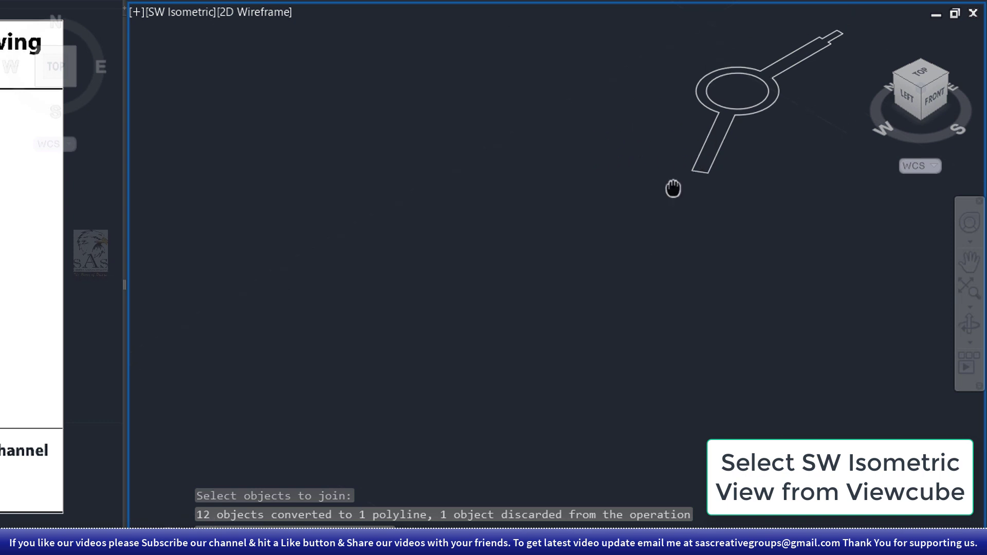
pyautogui.scroll(3, 668, 288)
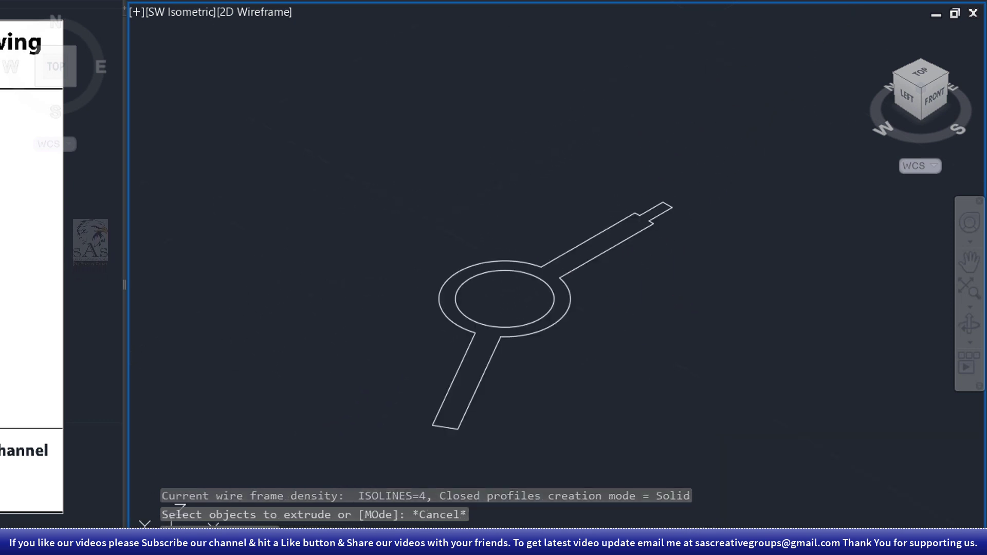
pyautogui.press('Escape')
pyautogui.write('p')
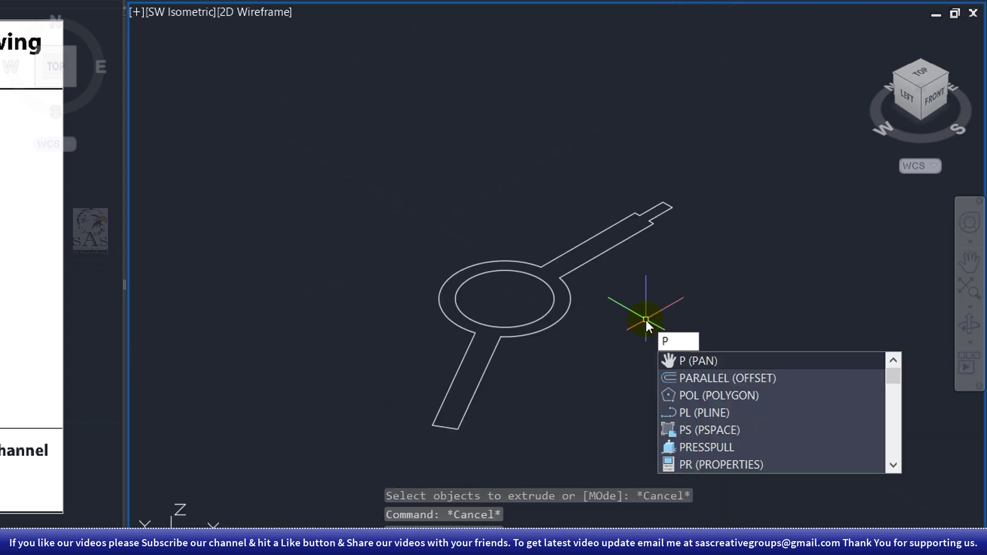
pyautogui.write('res')
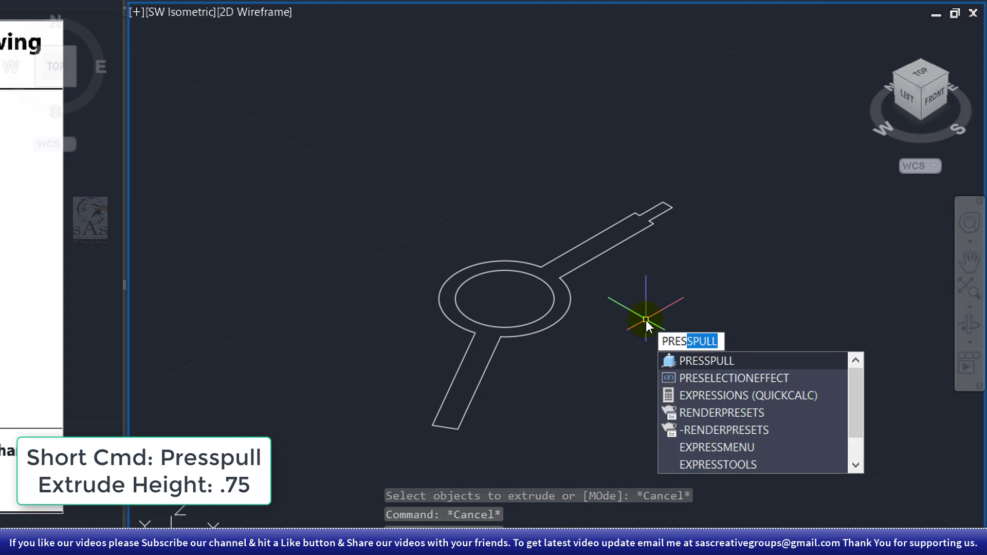
pyautogui.click(704, 362)
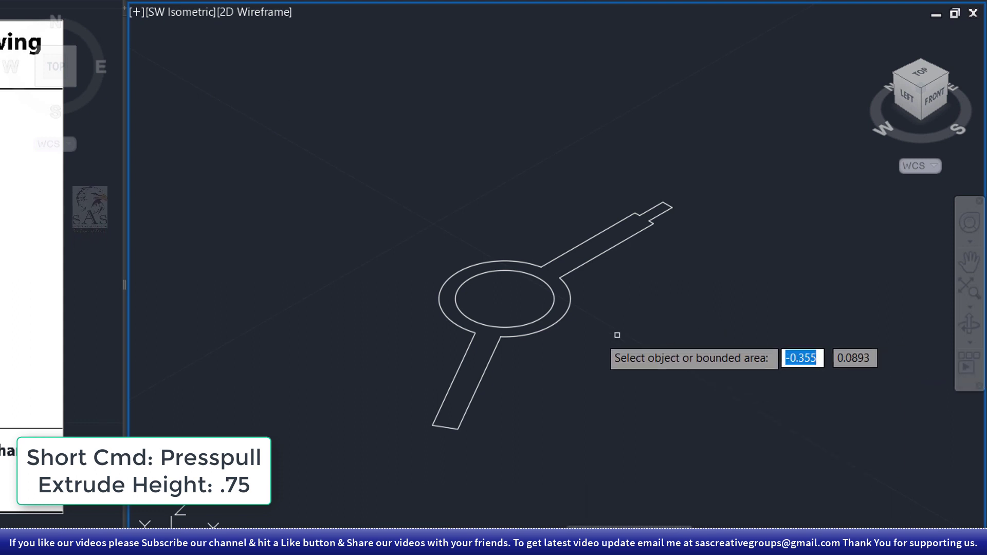
pyautogui.click(462, 394)
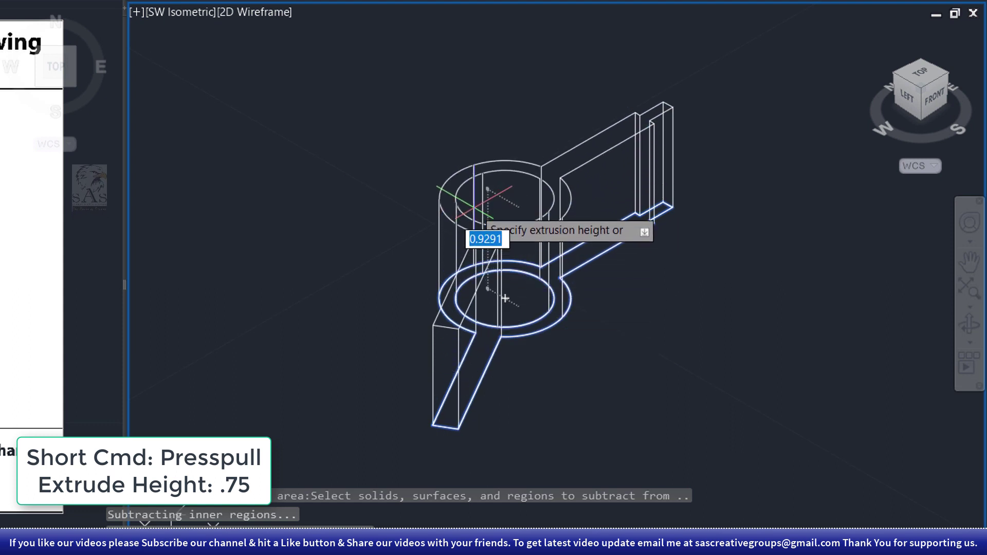
pyautogui.write('.75')
pyautogui.press('Return')
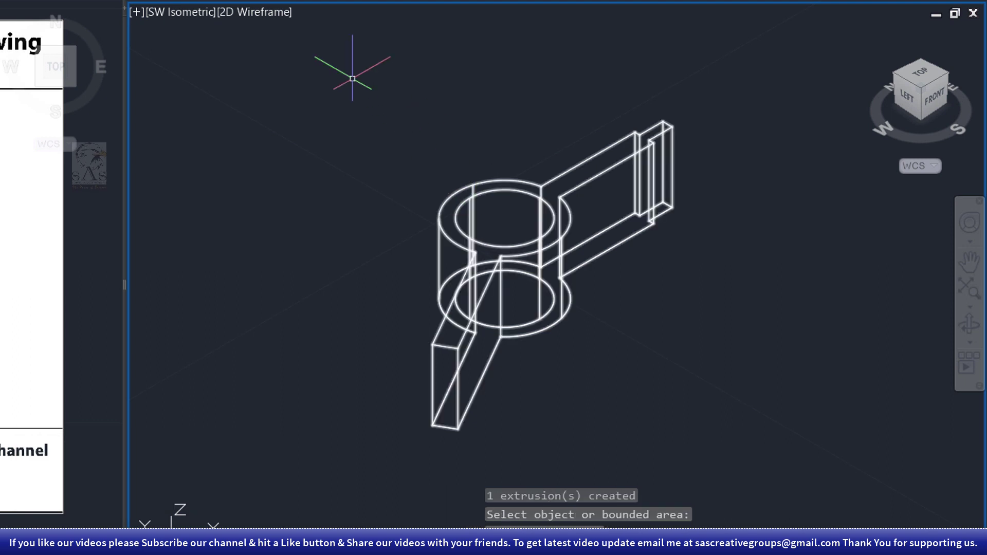
# Set the visual style to Shaded and move the solid straight up, clear of its 2D profile.
pyautogui.click(237, 13)
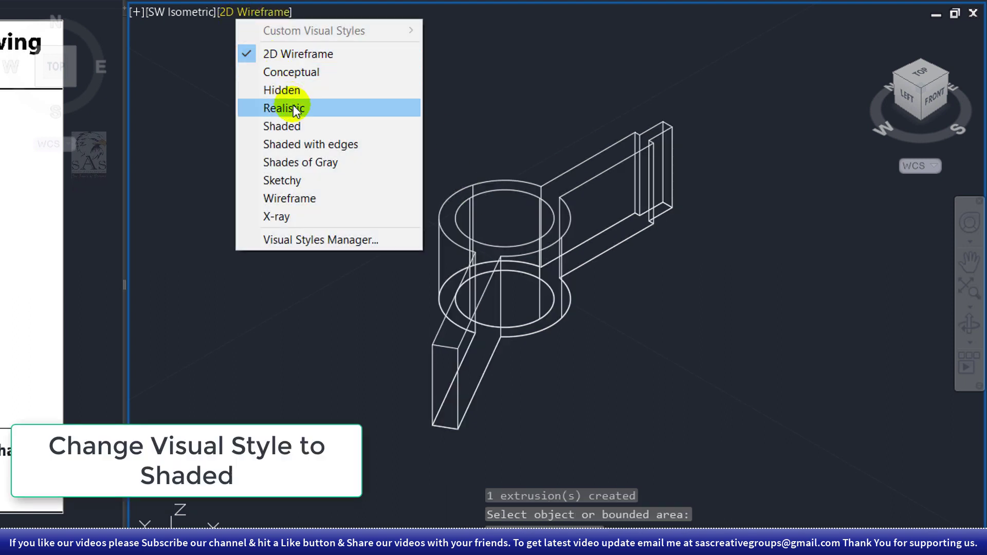
pyautogui.click(290, 126)
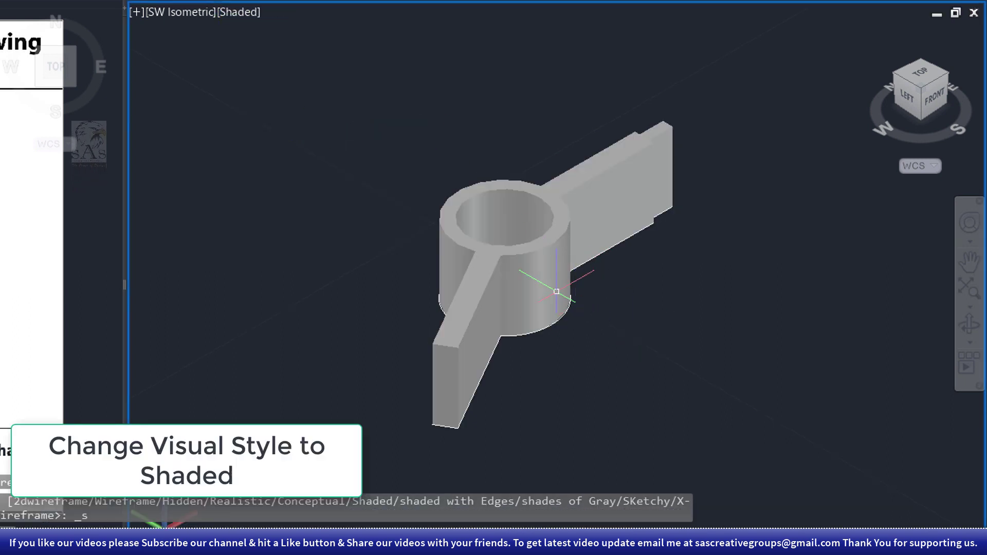
pyautogui.click(536, 276)
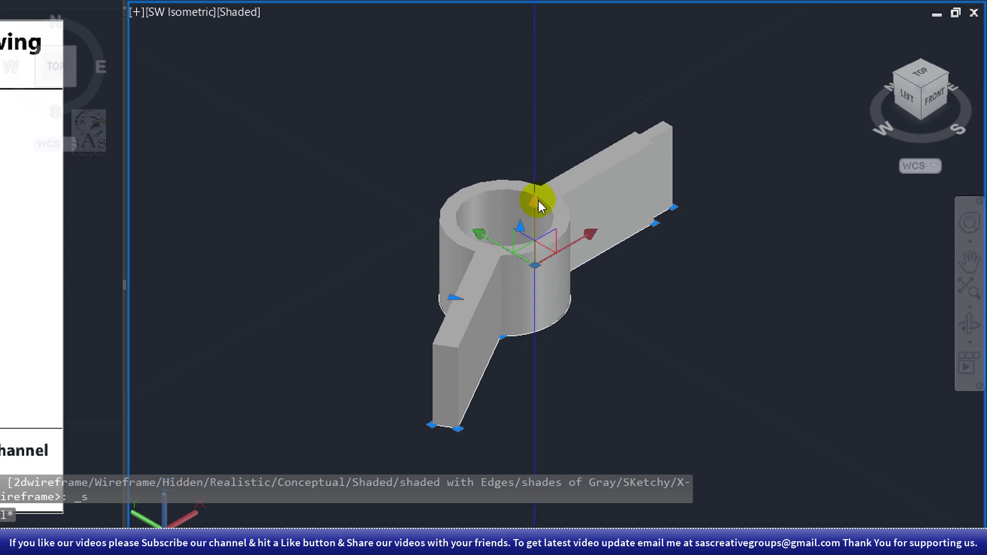
pyautogui.click(534, 266)
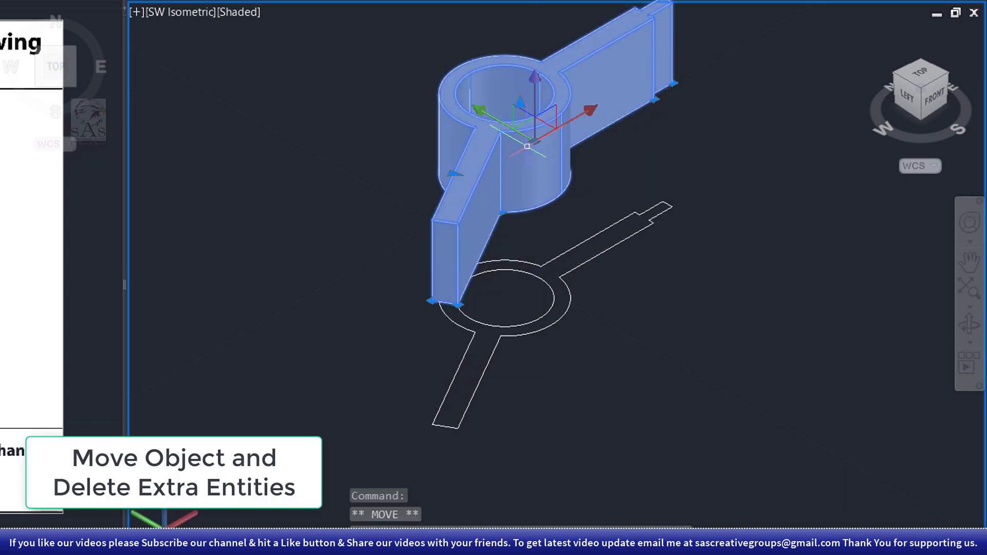
pyautogui.press('Escape')
# Delete the leftover 2D bracket outline and inner circle below the solid.
pyautogui.click(691, 204)
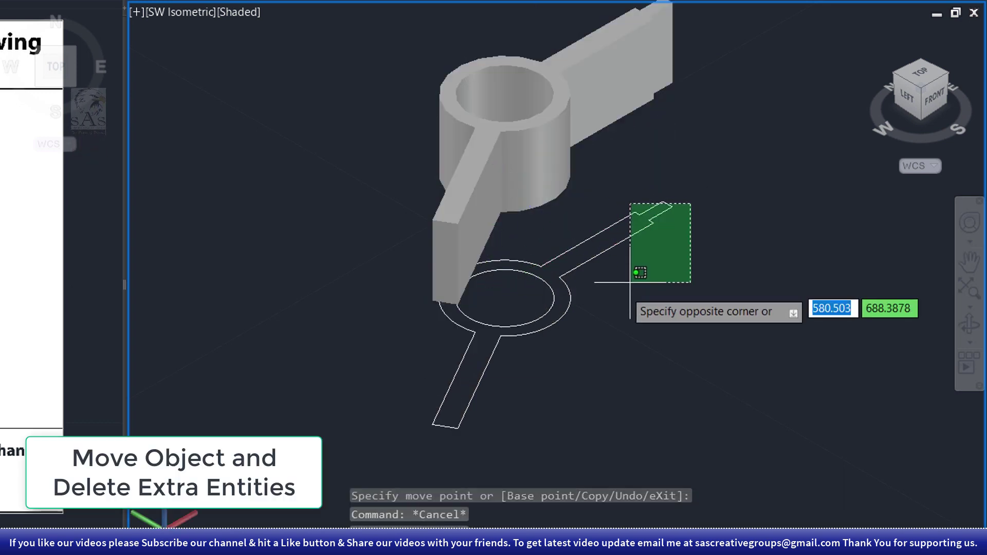
pyautogui.click(632, 282)
pyautogui.press('Delete')
pyautogui.click(579, 291)
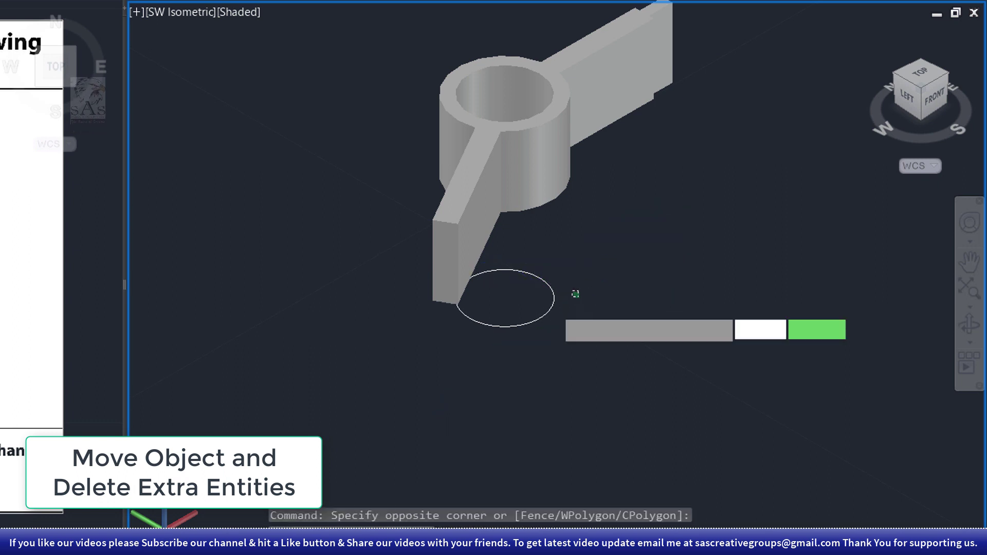
pyautogui.click(519, 336)
pyautogui.press('Delete')
# Move the solid bracket back down along the Z axis and deselect it.
pyautogui.click(539, 144)
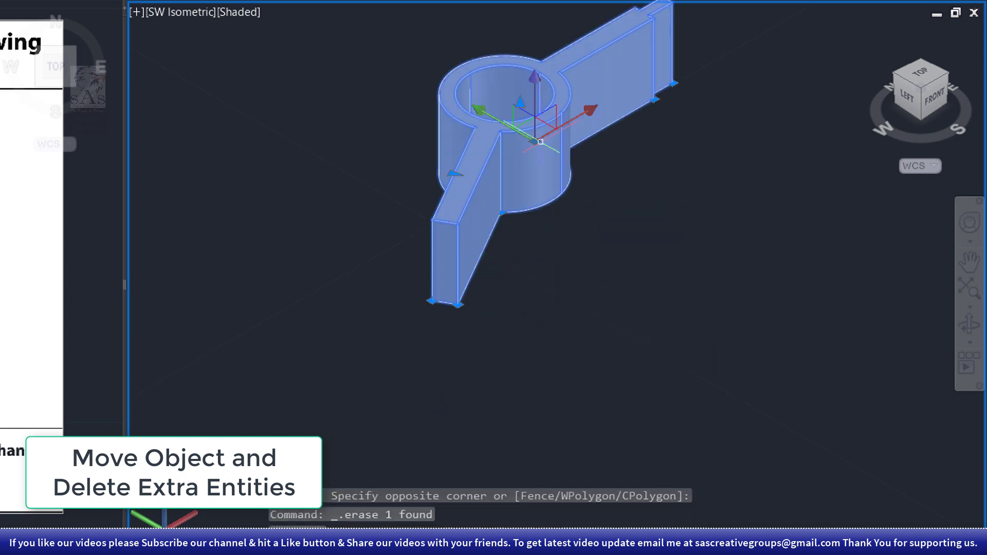
pyautogui.click(546, 77)
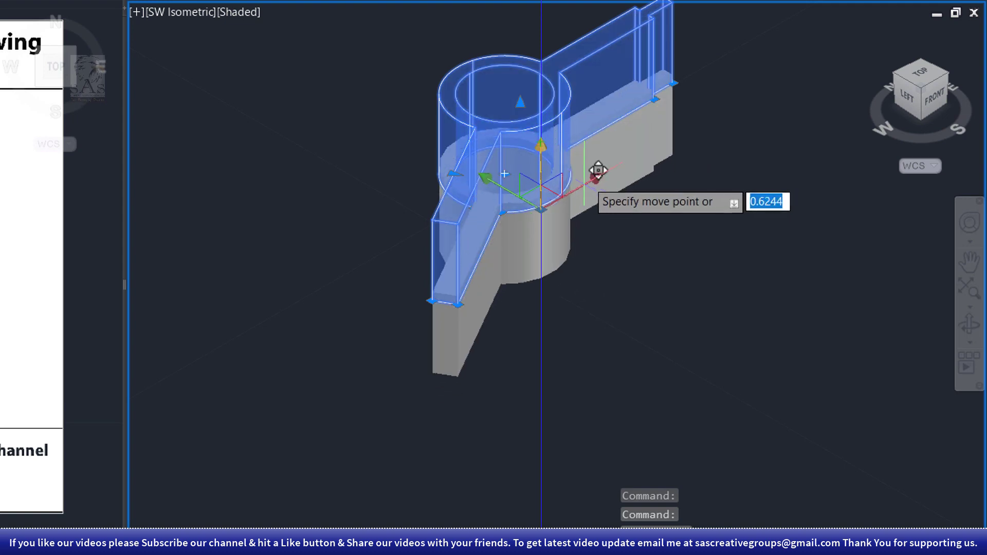
pyautogui.click(588, 178)
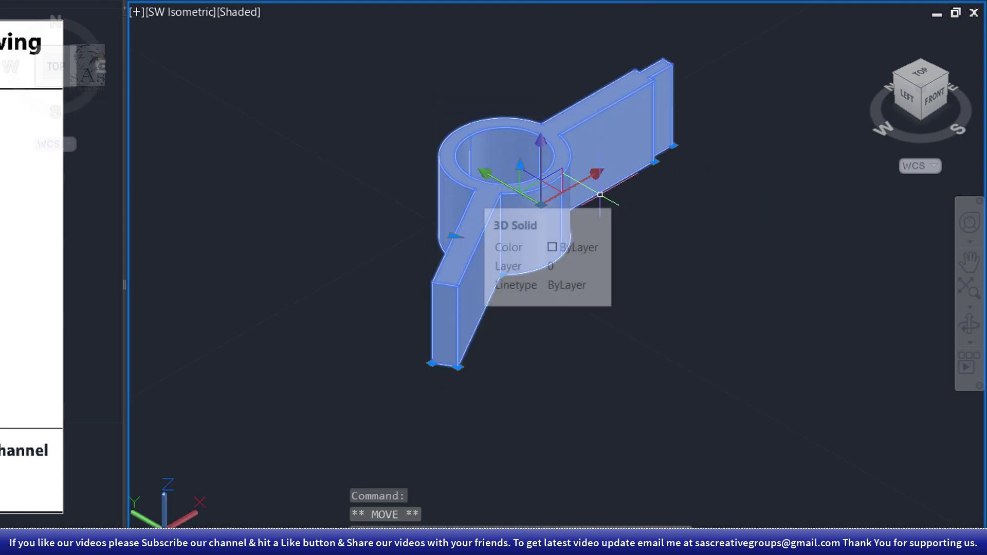
pyautogui.press('Escape')
pyautogui.press('Escape')
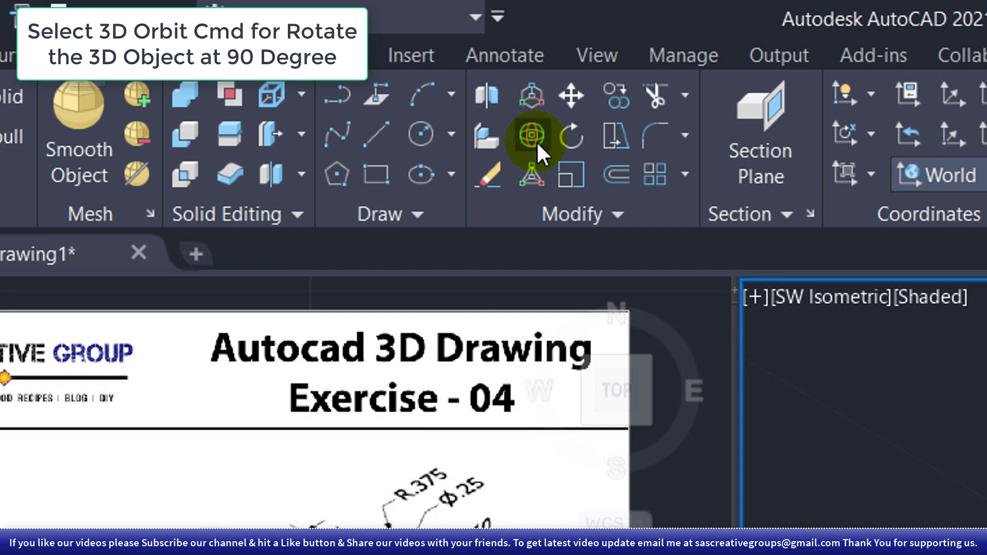
# Rotate the solid bracket 90 degrees about the X axis with 3D Rotate and deselect it.
pyautogui.click(536, 141)
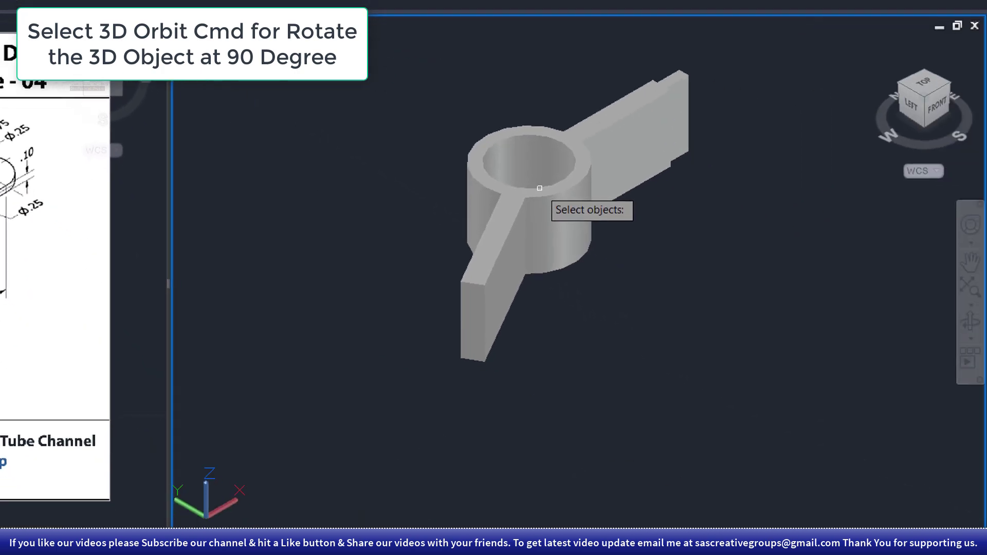
pyautogui.click(541, 189)
pyautogui.press('Return')
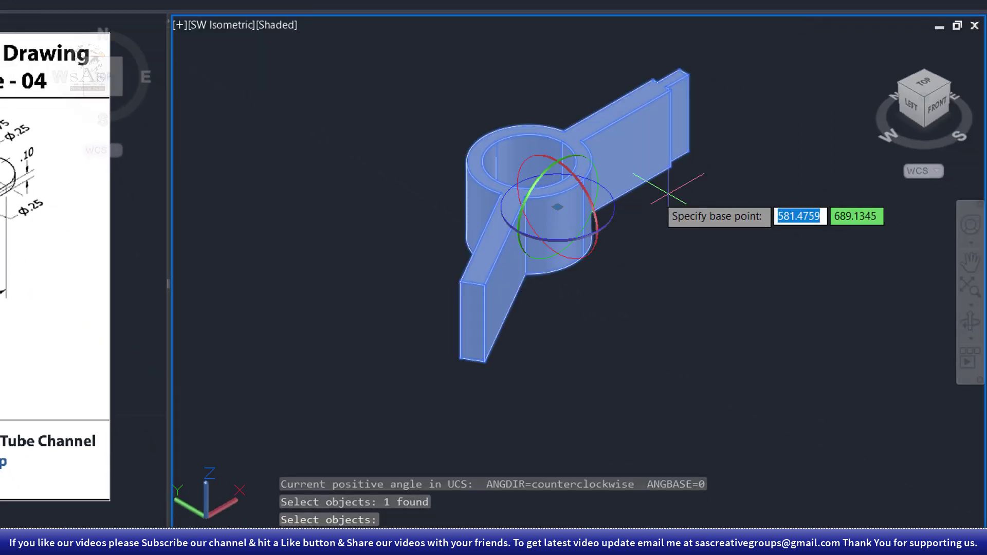
pyautogui.click(529, 161)
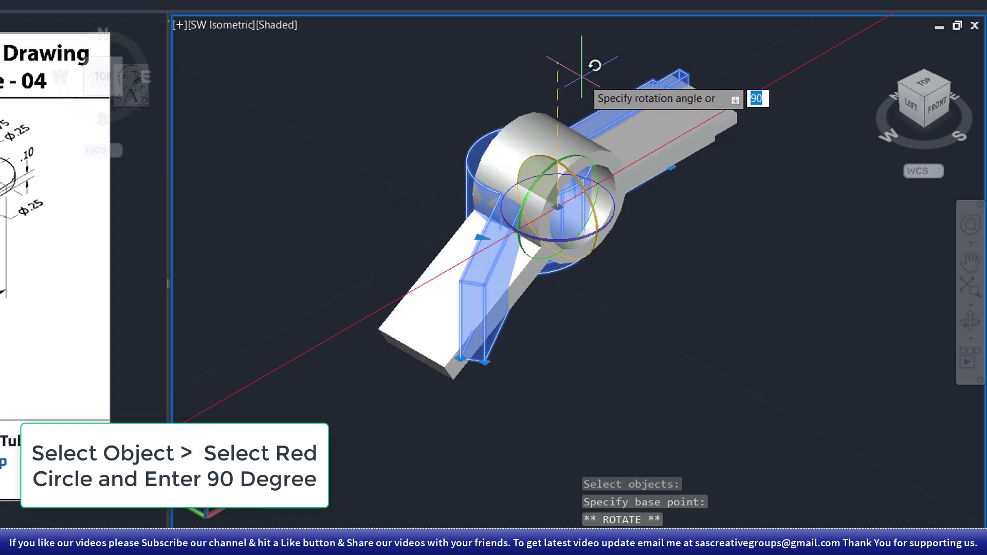
pyautogui.press('Return')
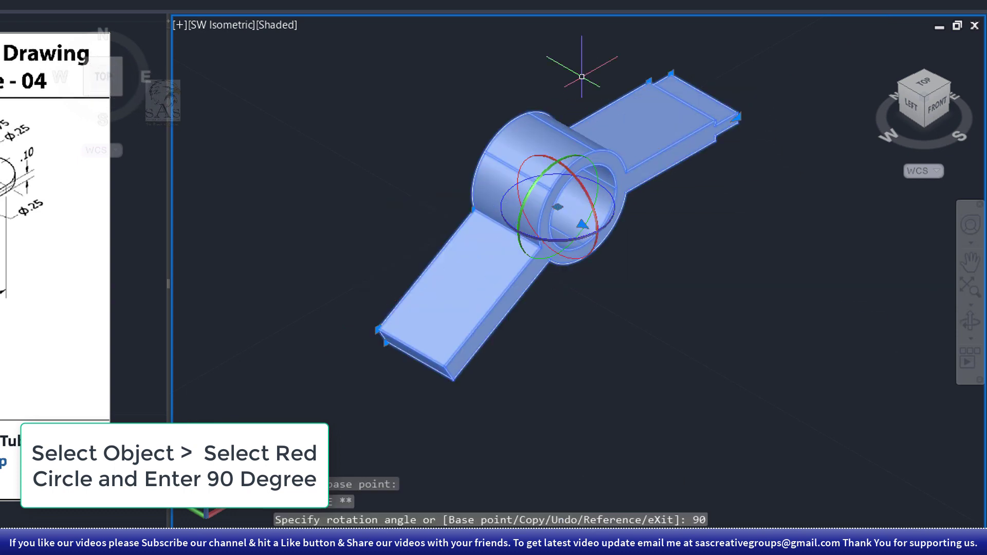
pyautogui.press('Escape')
pyautogui.press('Escape')
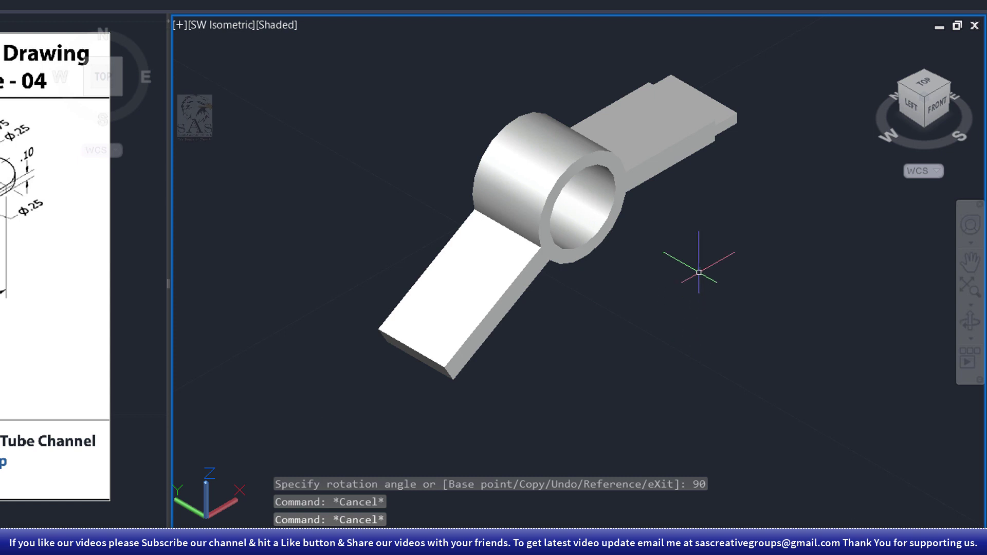
# Set the visual style to Shaded with edges for the view of the horizontal arm's tab.
pyautogui.scroll(5, 699, 273)
pyautogui.scroll(-2, 571, 221)
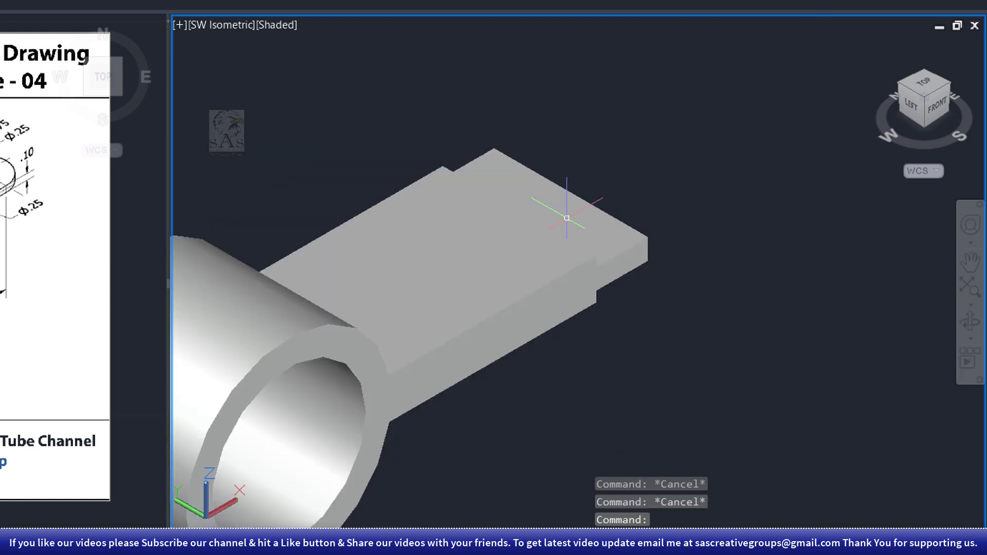
pyautogui.moveTo(566, 218); pyautogui.dragTo(558, 288, button='middle')
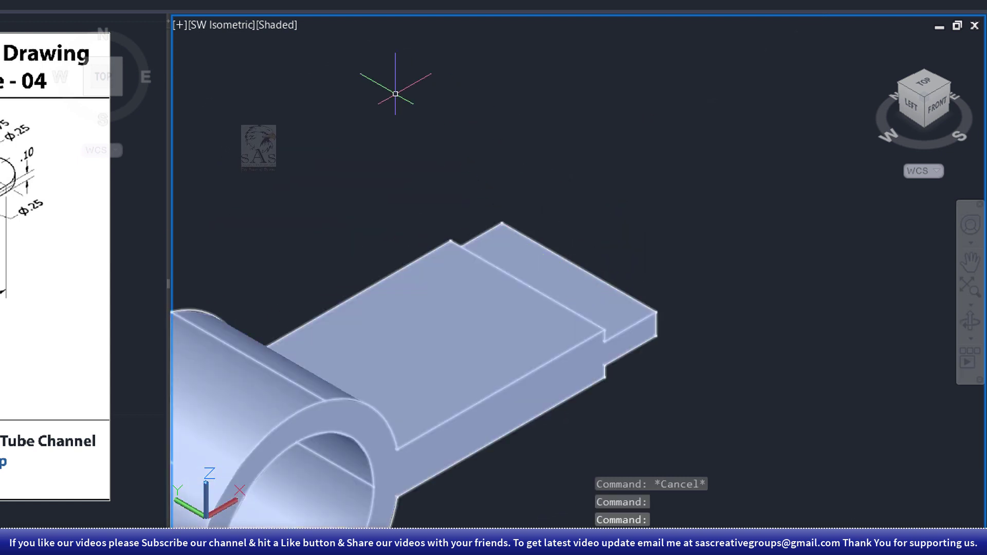
pyautogui.click(269, 24)
pyautogui.click(362, 150)
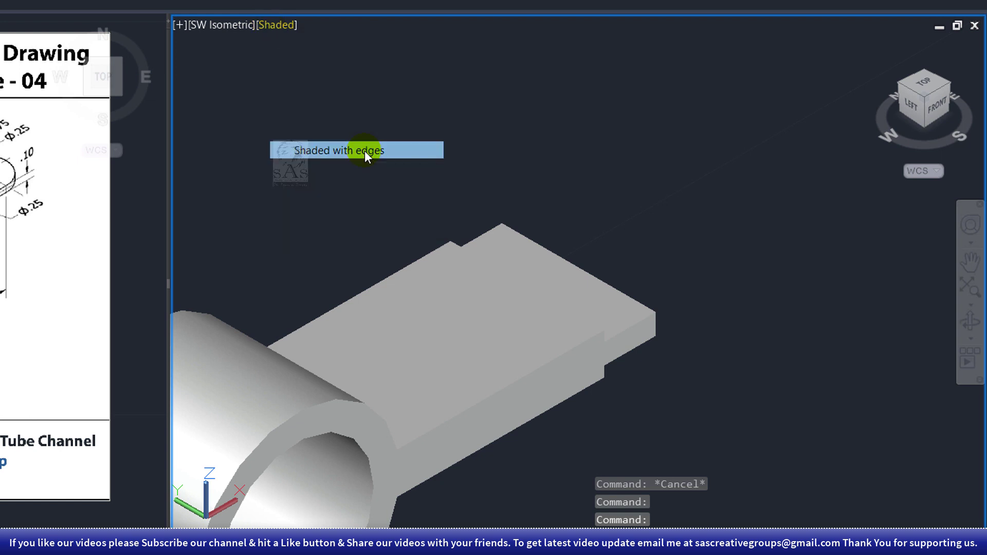
# Draw a circle centred on the midpoint of the tab's upper end edge, with its radius reaching the edge's corner.
pyautogui.moveTo(588, 262); pyautogui.dragTo(617, 288, button='middle')
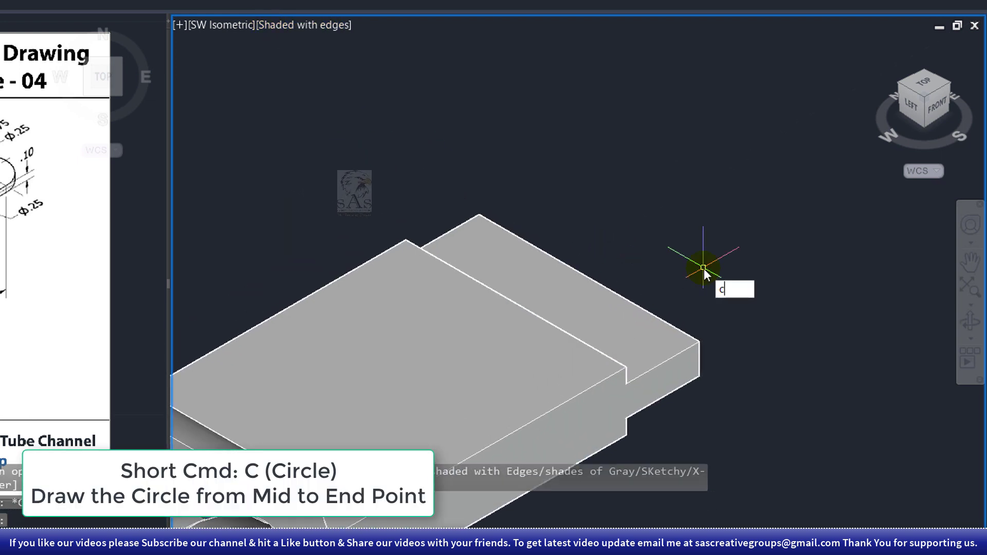
pyautogui.press('Return')
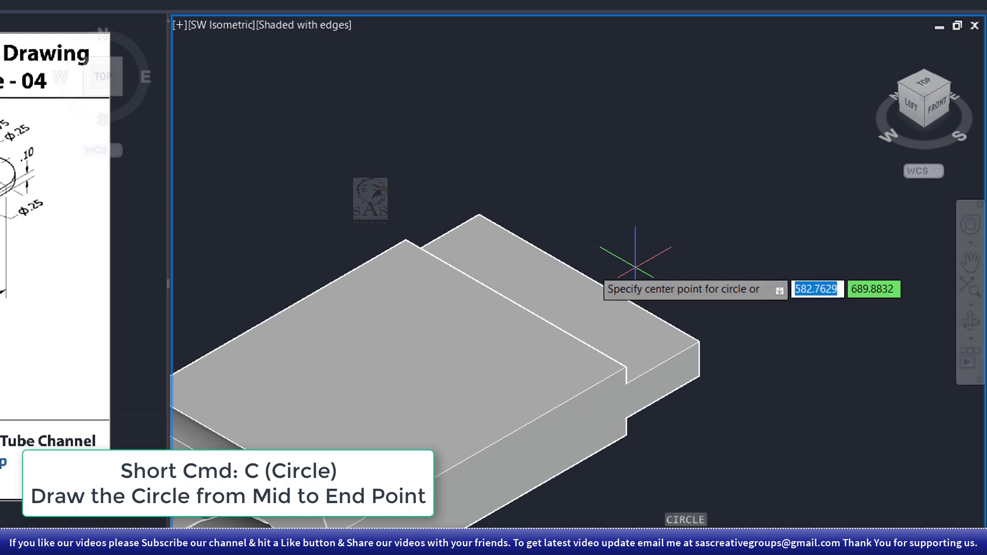
pyautogui.click(590, 278)
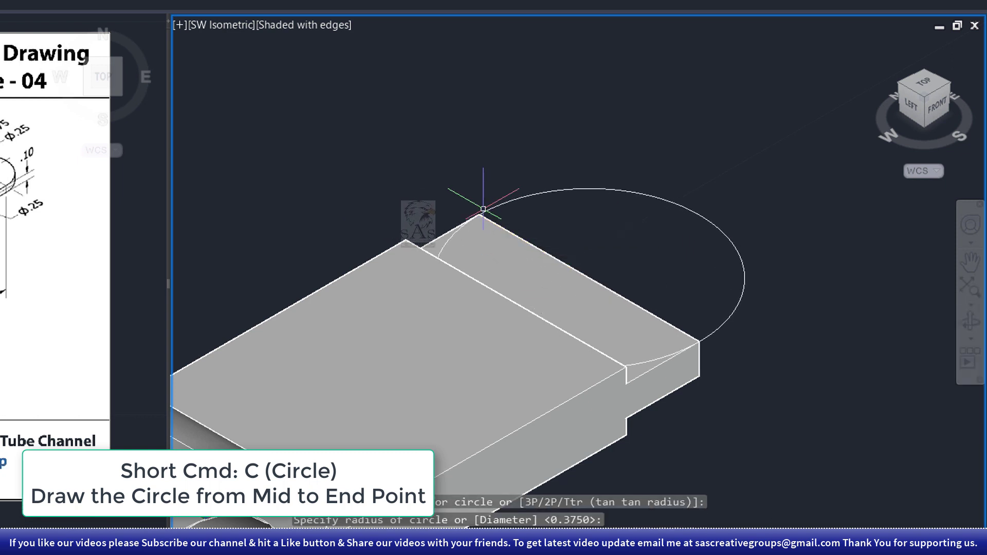
pyautogui.press('Escape')
pyautogui.press('Escape')
# Draw a concentric circle of diameter .25 at the midpoint of the tab's upper end edge.
pyautogui.write('c')
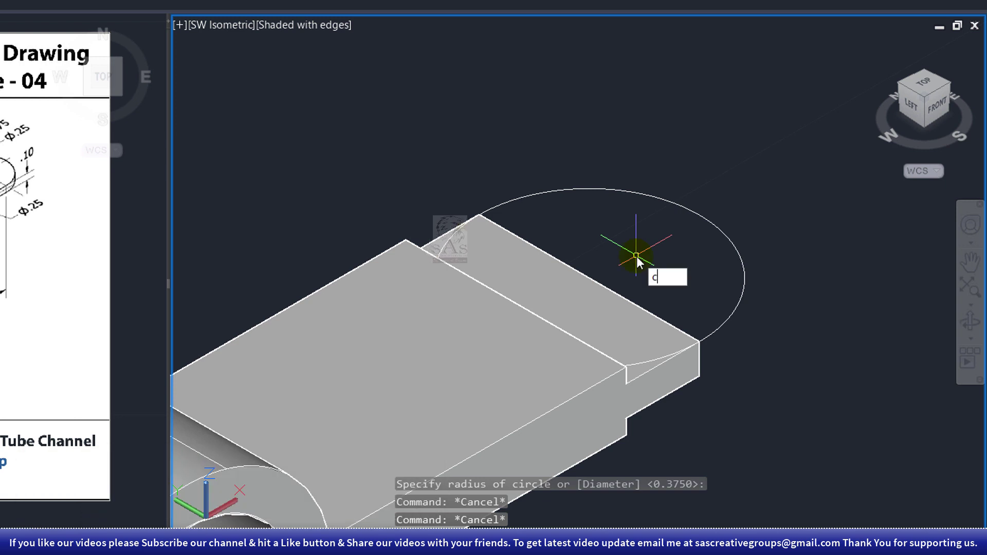
pyautogui.press('Return')
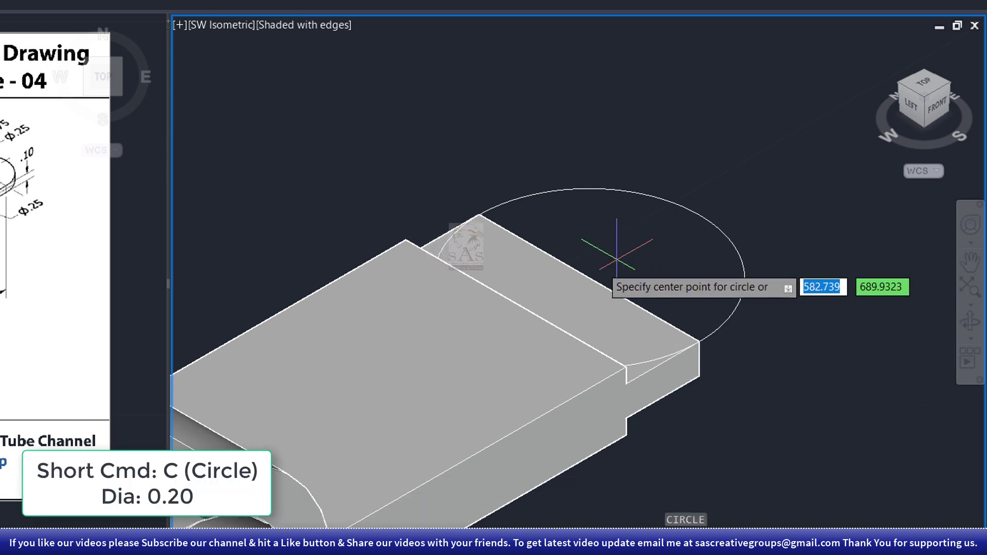
pyautogui.click(589, 277)
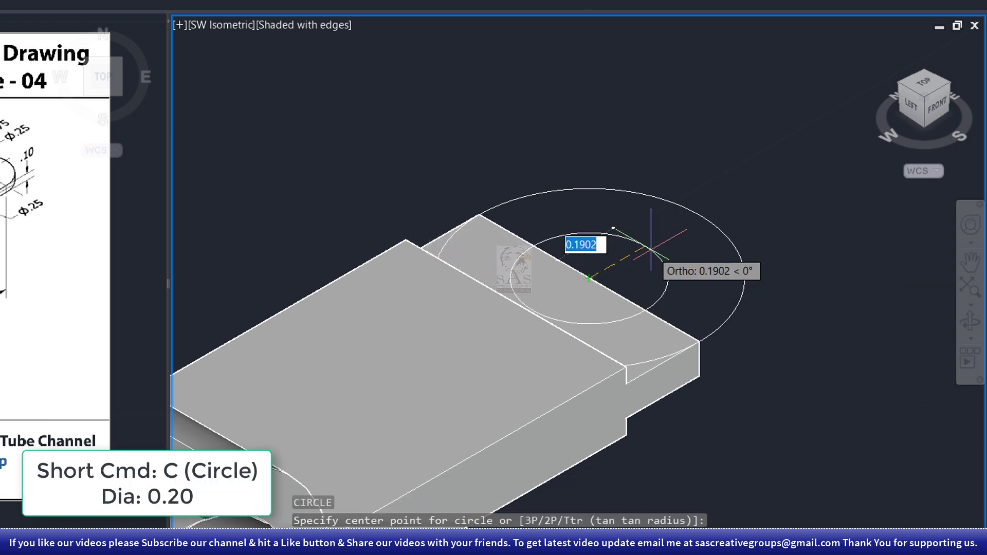
pyautogui.press('Return')
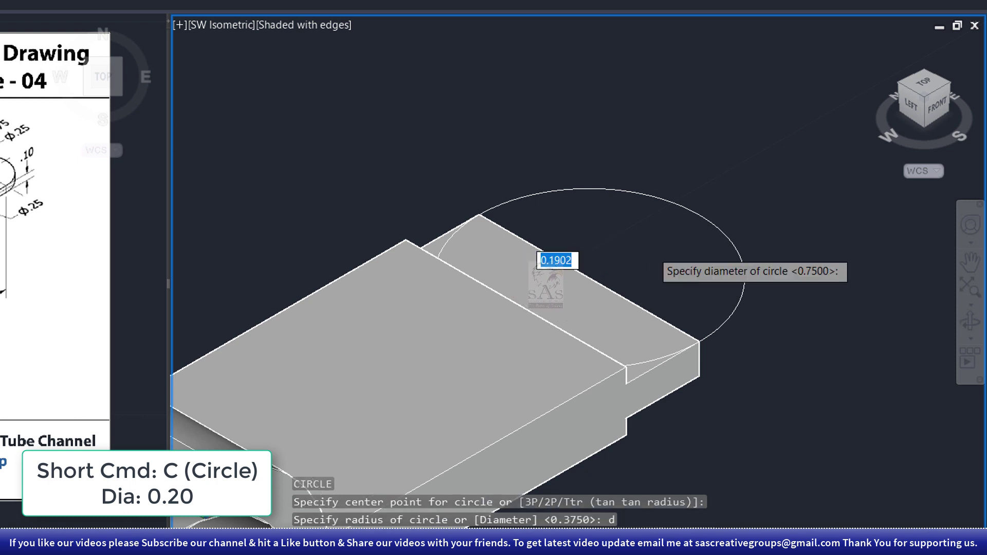
pyautogui.press('Return')
pyautogui.write('.25')
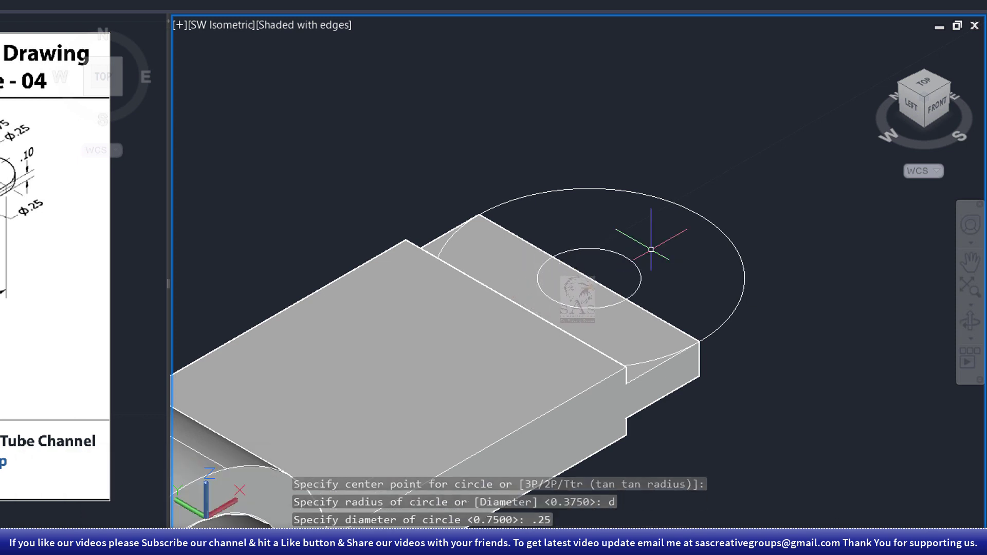
# Draw a line along the tab's upper end edge from corner to corner, across the large circle.
pyautogui.press('Return')
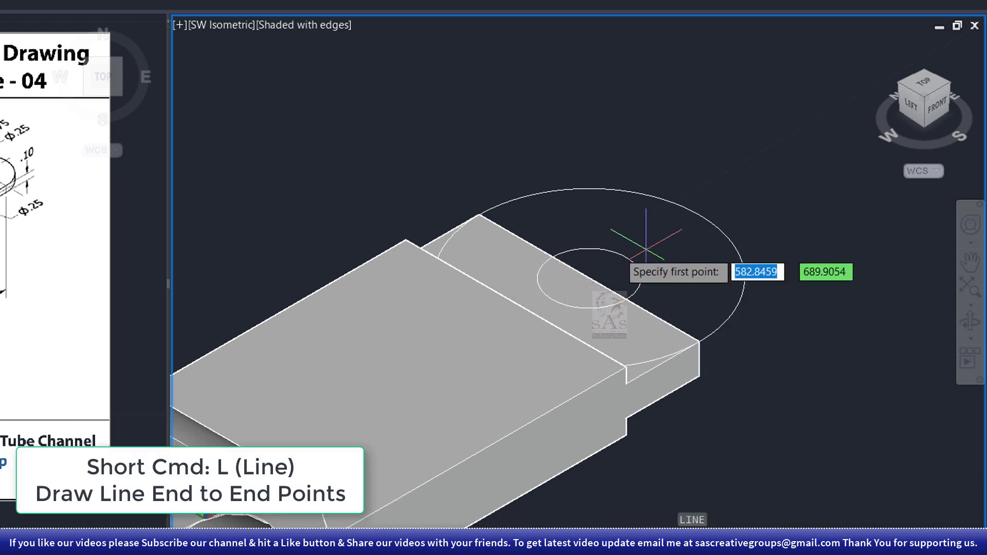
pyautogui.click(478, 215)
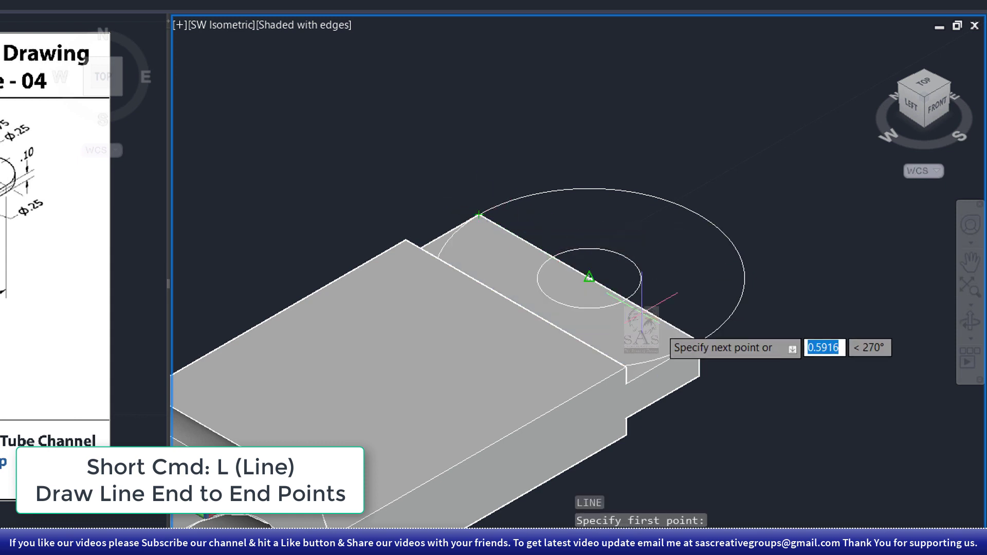
pyautogui.click(700, 342)
pyautogui.press('Escape')
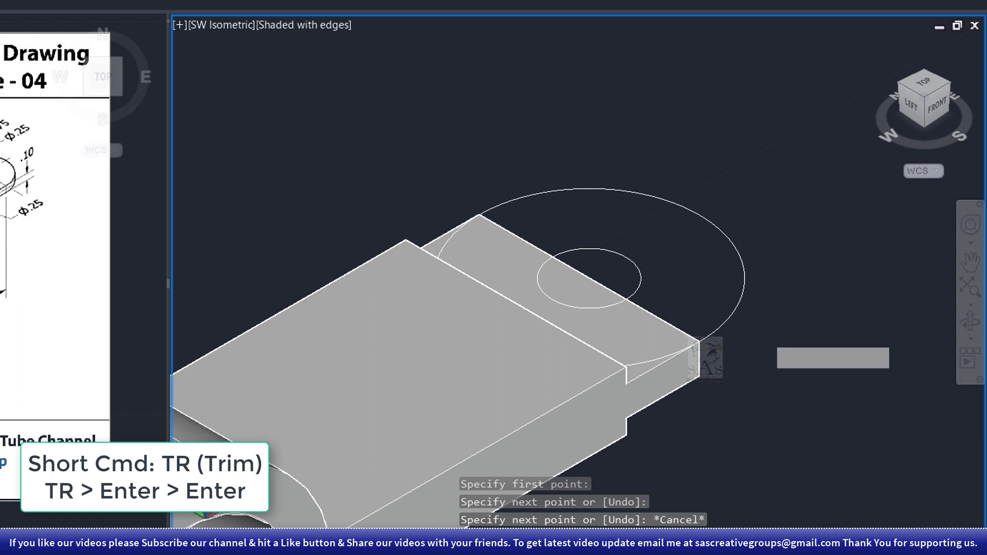
# Trim away the part of the large circle that lies over the tab, using all objects as cutting edges.
pyautogui.write('tr')
pyautogui.press('Return')
pyautogui.press('Return')
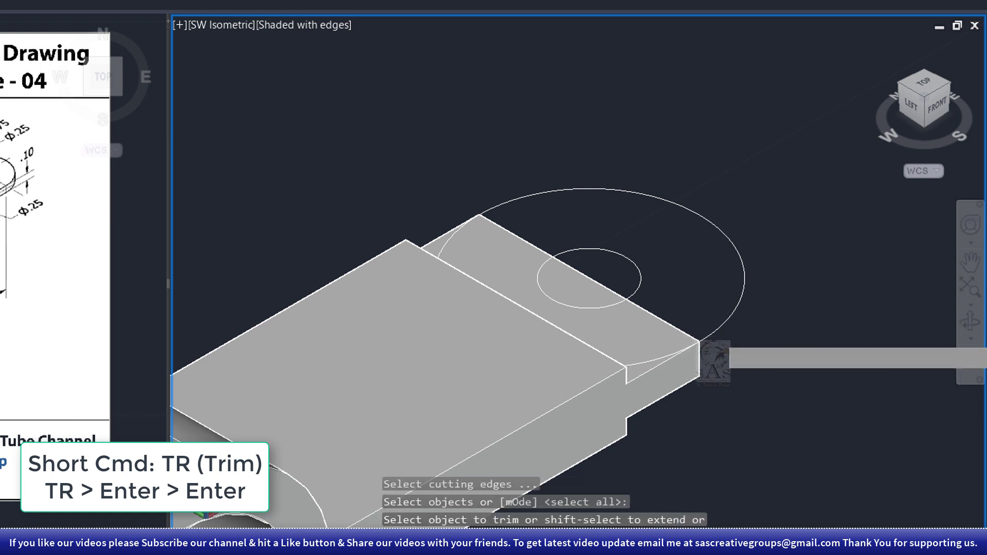
pyautogui.click(636, 361)
pyautogui.press('Escape')
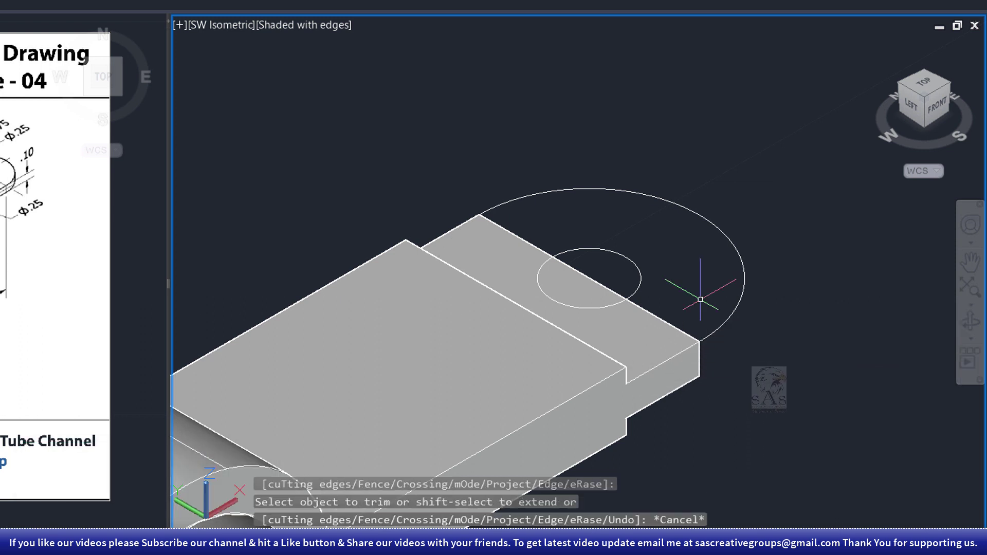
# Join the remaining large arc and the end-edge line into one closed profile, excluding the small circle.
pyautogui.write('j')
pyautogui.press('Return')
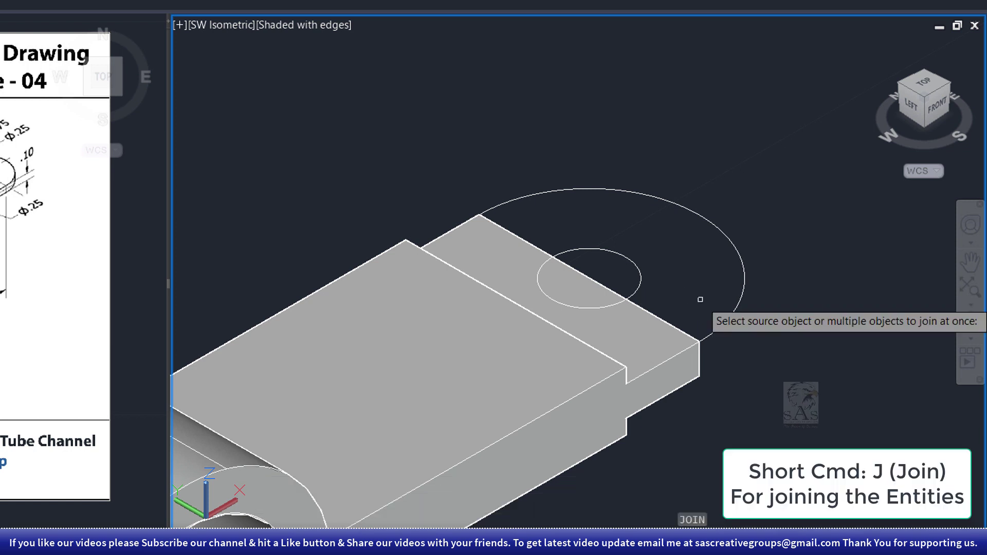
pyautogui.click(437, 137)
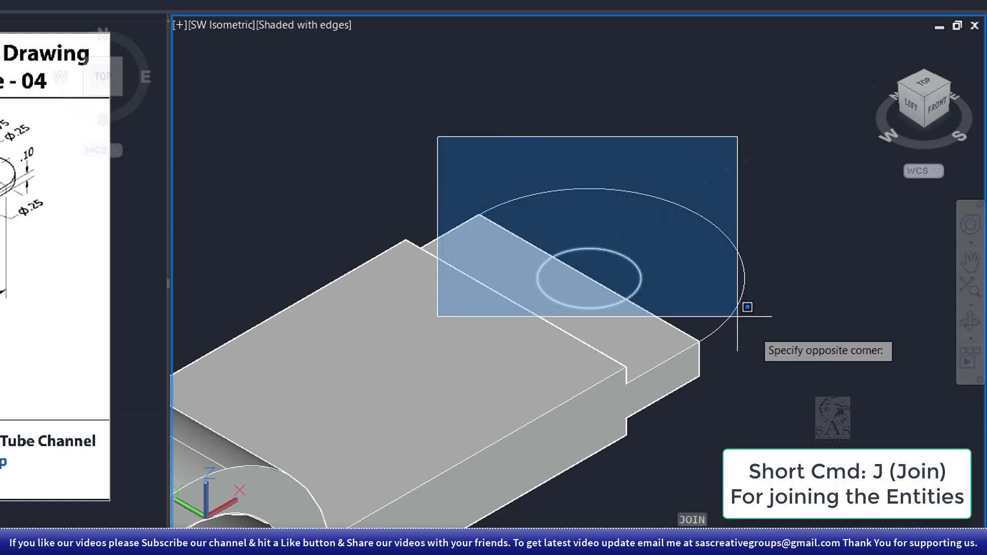
pyautogui.click(807, 359)
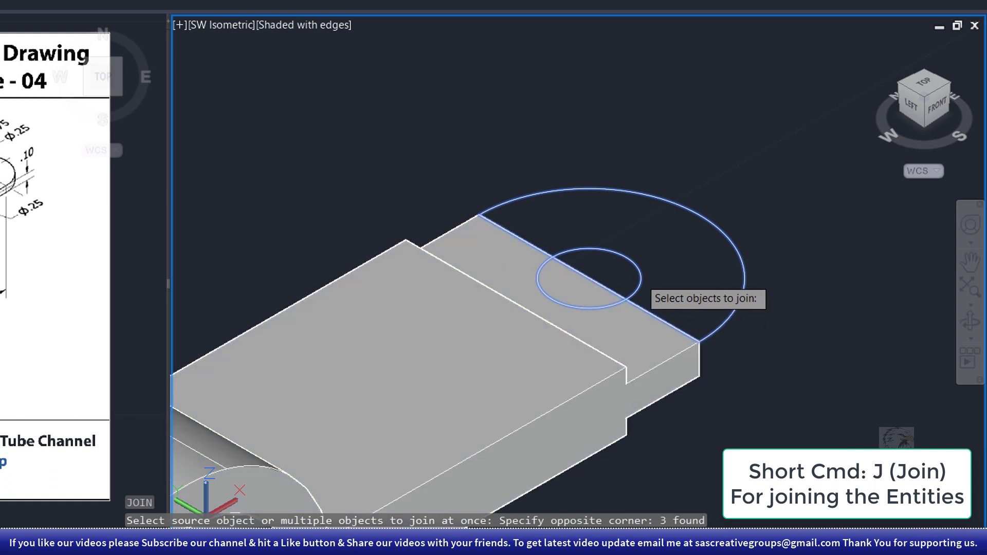
pyautogui.keyDown('shift'); pyautogui.click(641, 278); pyautogui.keyUp('shift')
pyautogui.press('Return')
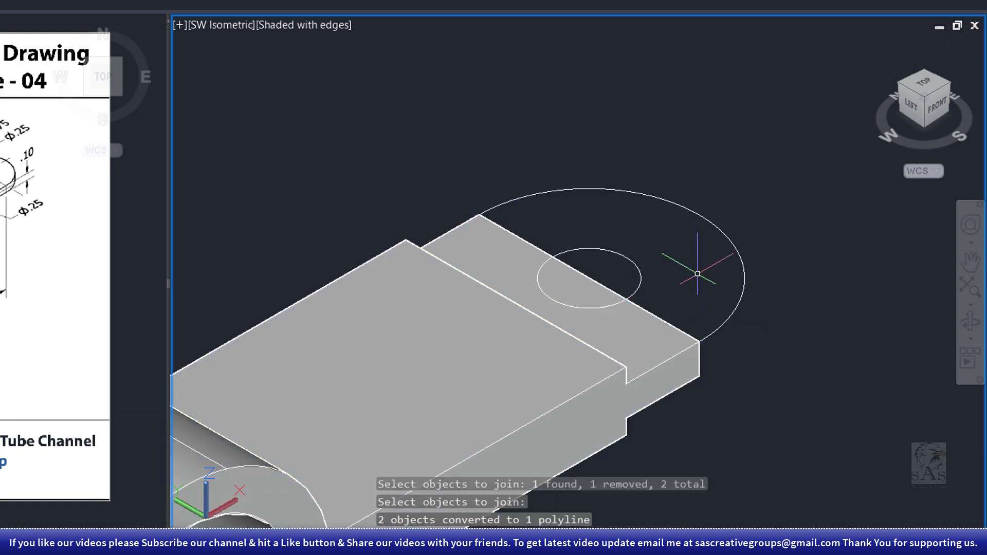
# Extrude the closed half-round profile downward to the tab's lower corner, matching its 0.1 thickness.
pyautogui.write('ext')
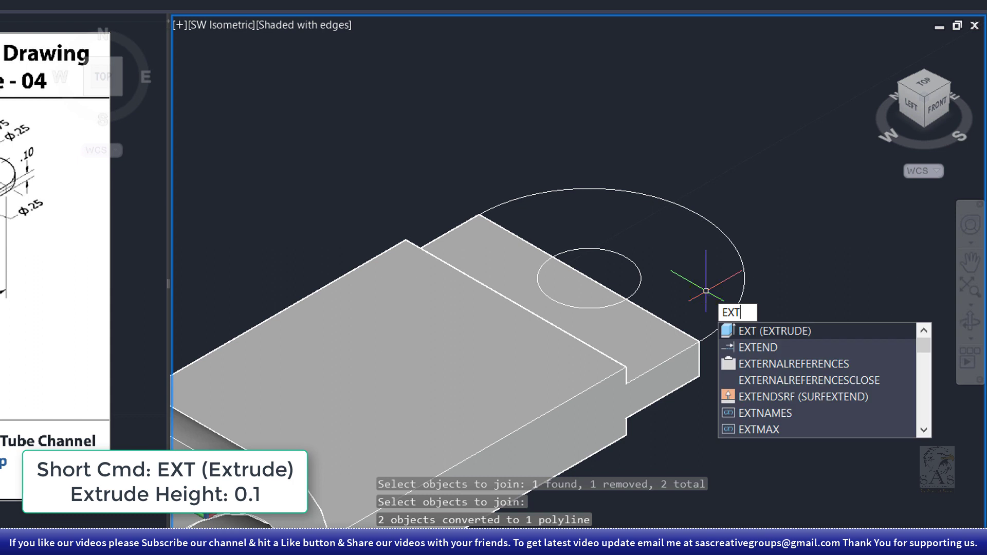
pyautogui.press('Return')
pyautogui.click(736, 305)
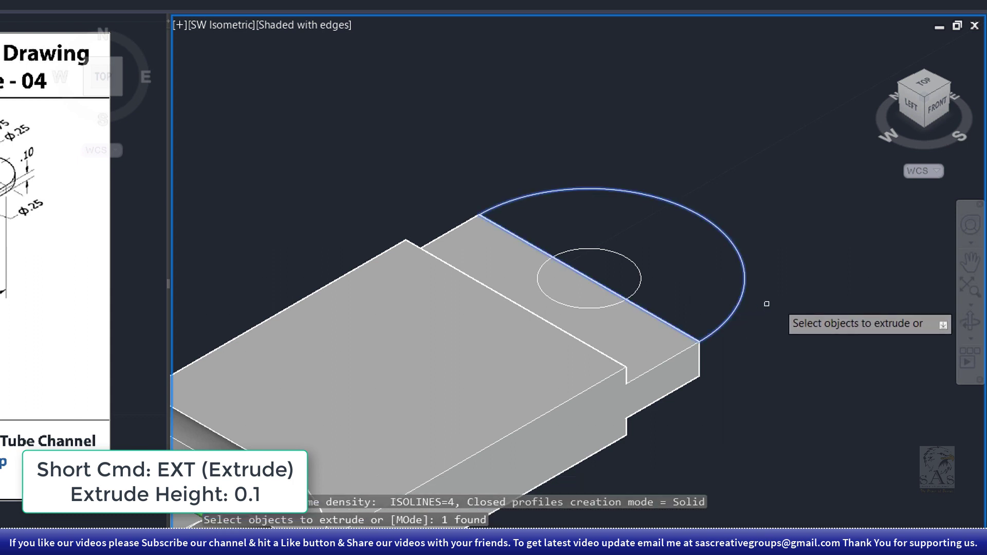
pyautogui.rightClick(784, 307)
pyautogui.click(791, 311)
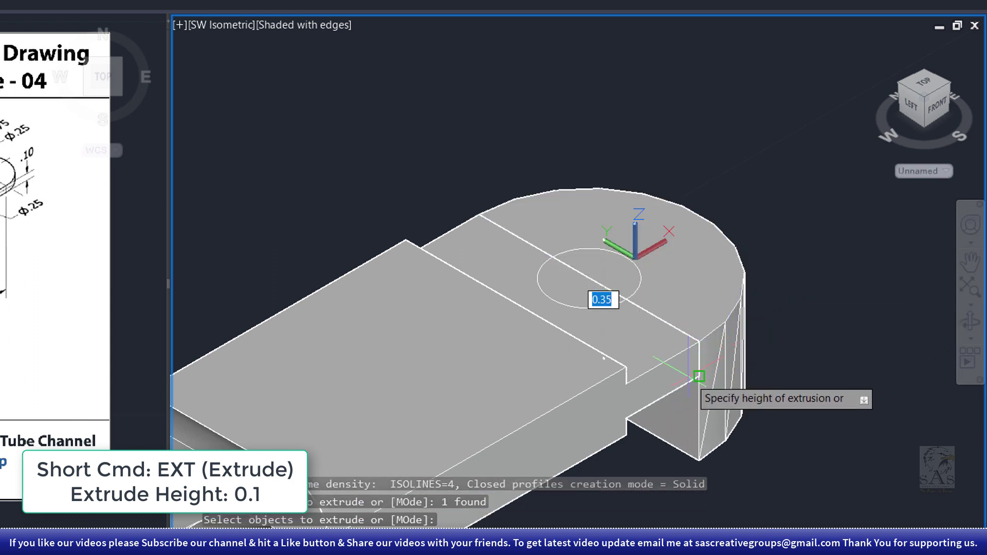
pyautogui.press('Escape')
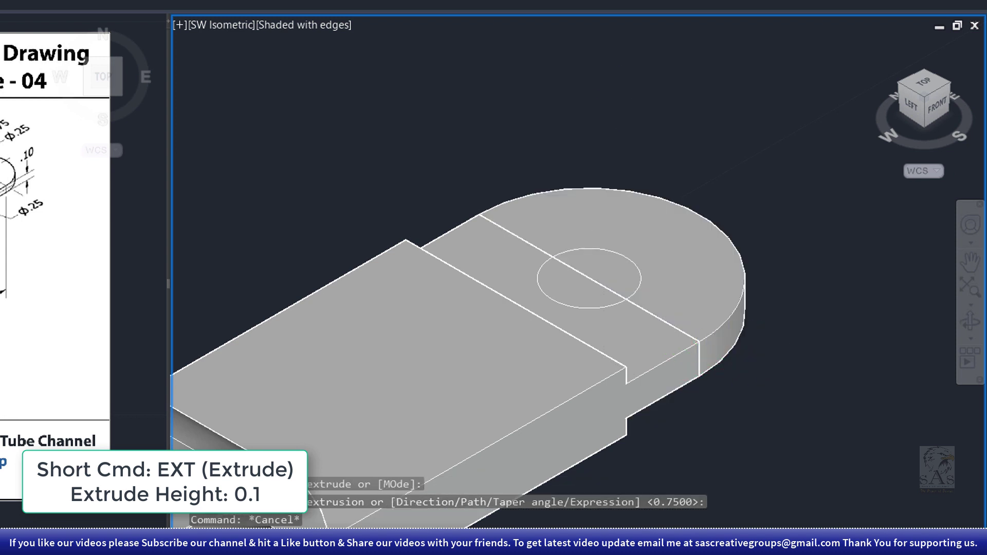
# Union the half-round end piece with the bracket solid.
pyautogui.write('un')
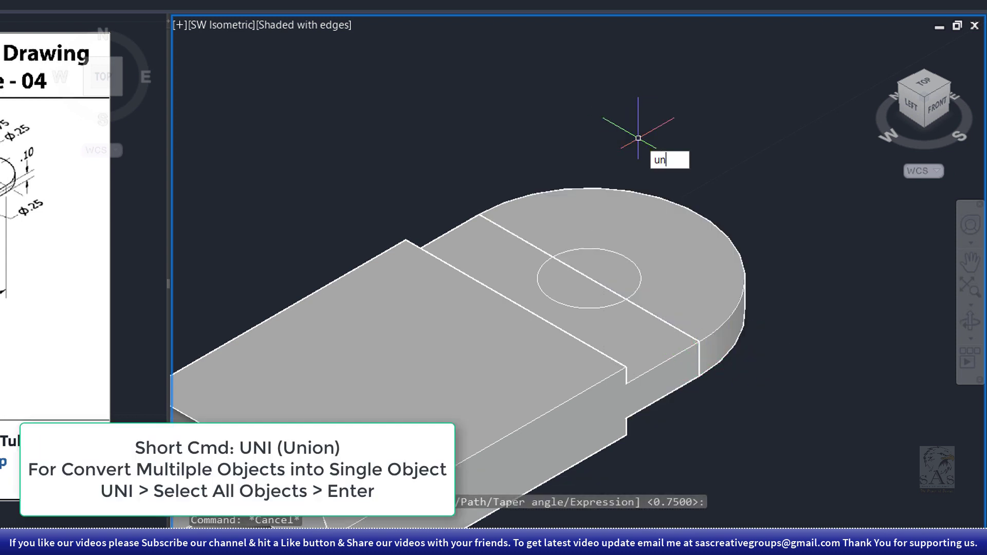
pyautogui.write('i')
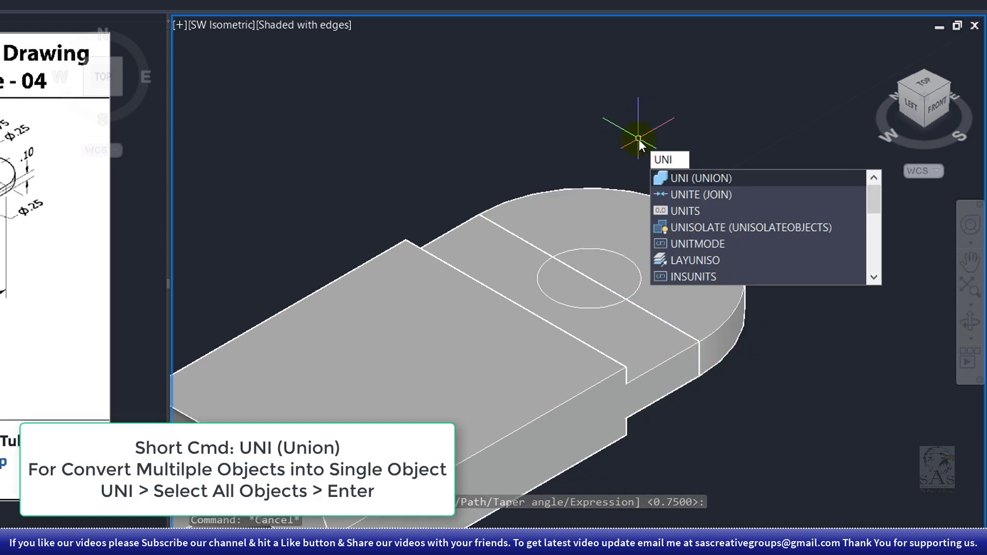
pyautogui.press('Return')
pyautogui.click(691, 286)
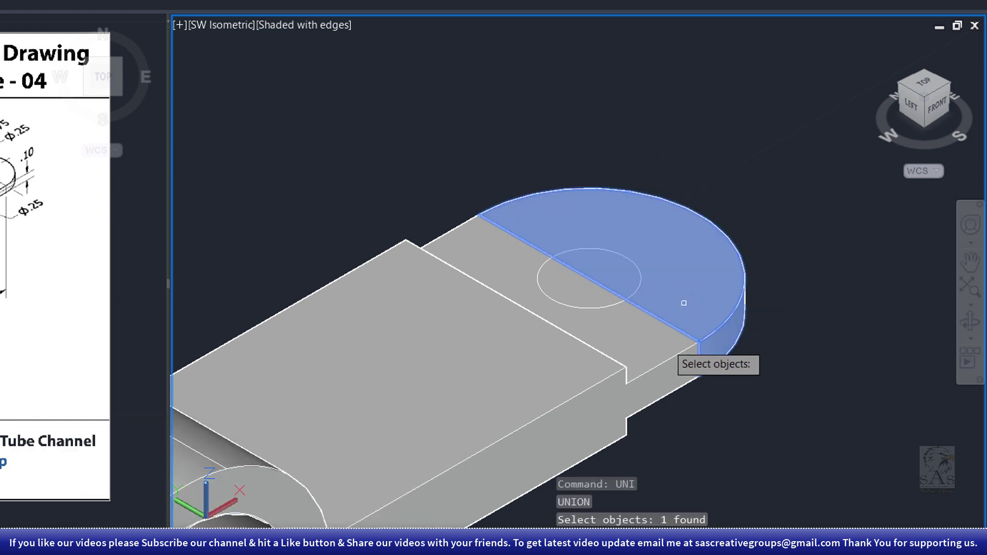
pyautogui.click(661, 351)
pyautogui.press('Return')
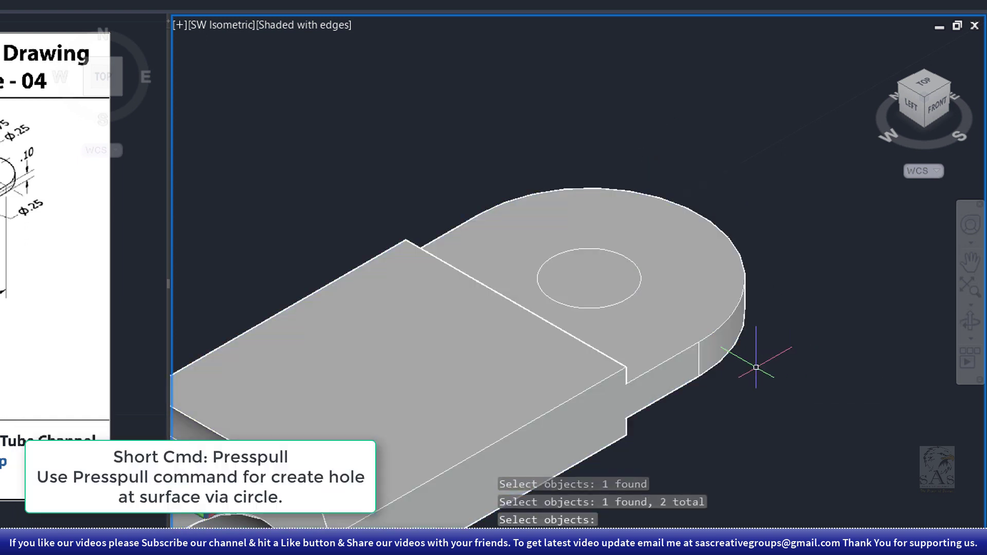
# Presspull the small circle on the rounded end tab downward to cut a hole through the tab.
pyautogui.write('pres')
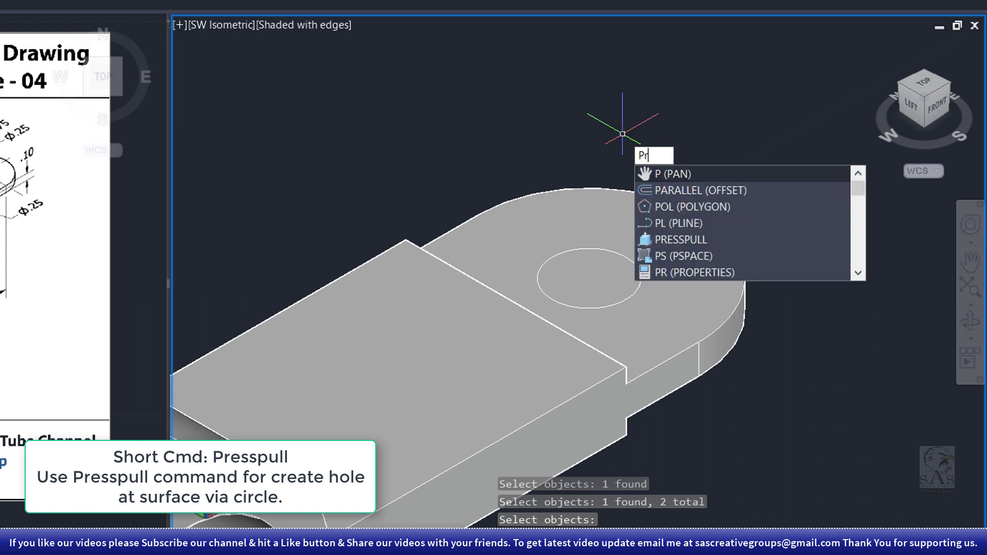
pyautogui.click(684, 174)
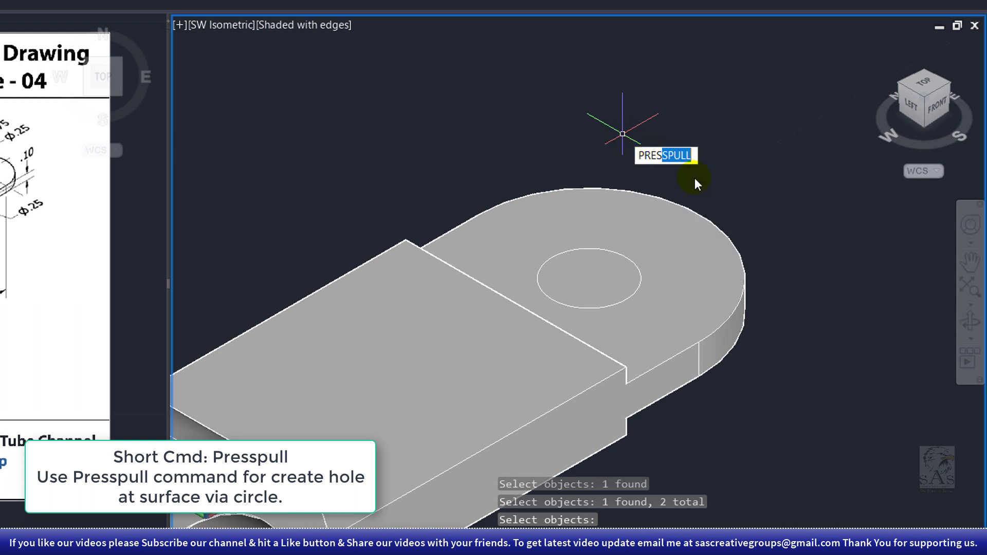
pyautogui.click(601, 265)
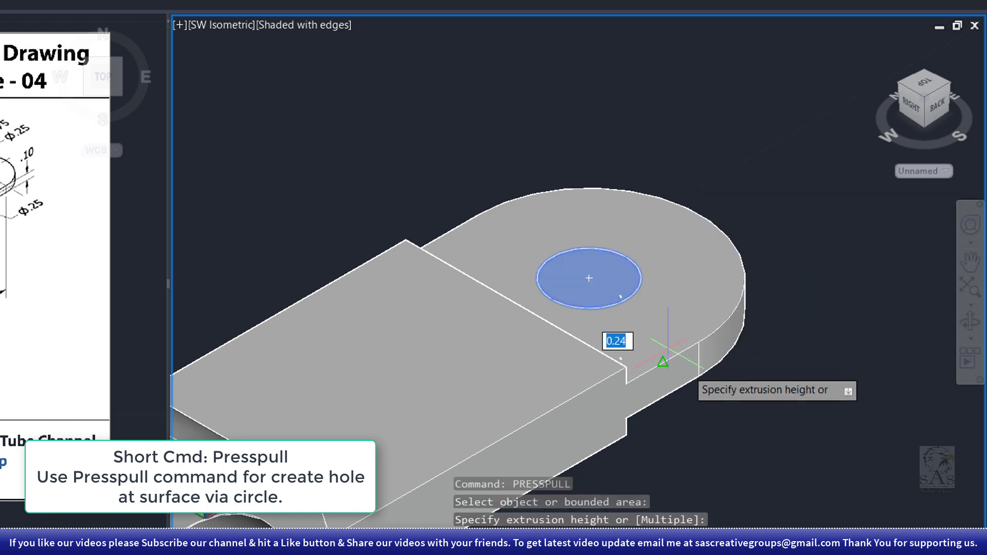
pyautogui.click(770, 424)
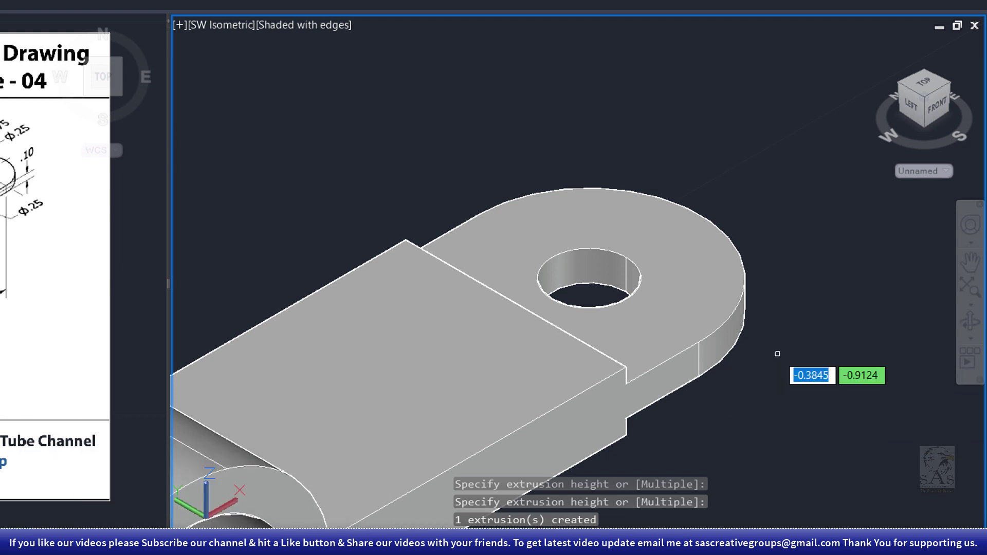
pyautogui.press('Escape')
pyautogui.press('Escape')
# Align the UCS with the upper face of the sloping arm, placing the origin near the arm's free end, with Ortho on.
pyautogui.scroll(-5, 534, 478)
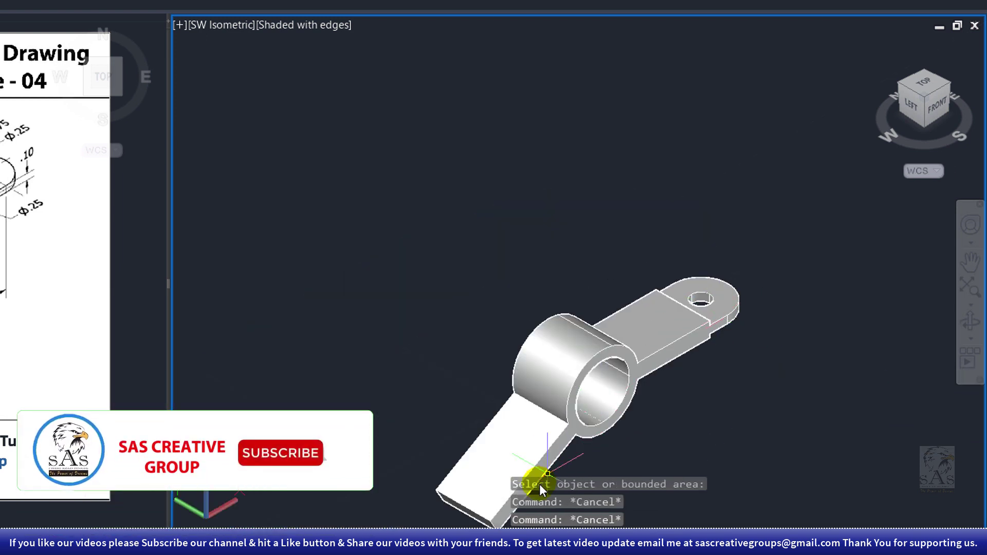
pyautogui.scroll(4, 534, 478)
pyautogui.moveTo(528, 474); pyautogui.dragTo(619, 335, button='middle')
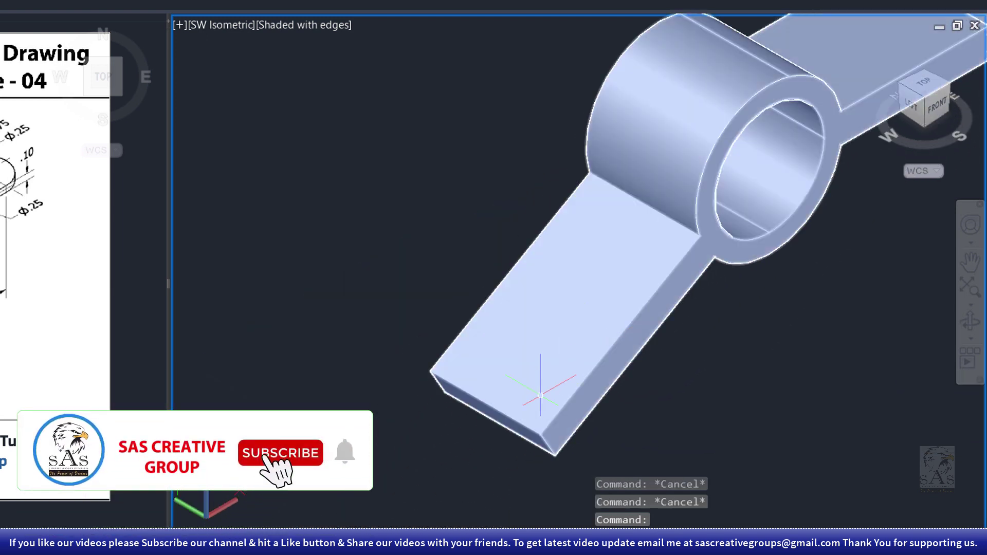
pyautogui.scroll(4, 534, 402)
pyautogui.keyDown('shift'); pyautogui.moveTo(493, 435); pyautogui.dragTo(517, 370, button='middle'); pyautogui.keyUp('shift')
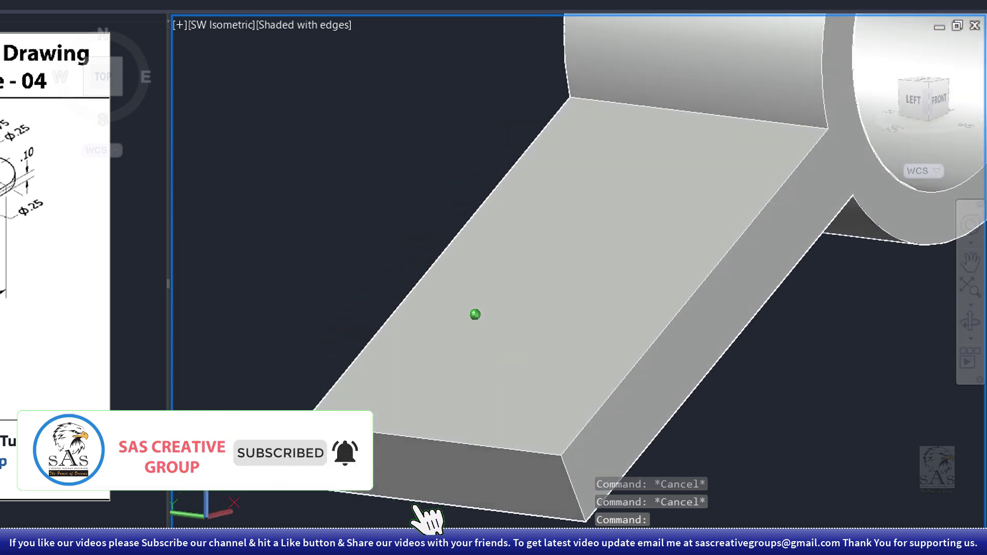
pyautogui.moveTo(550, 422); pyautogui.dragTo(554, 379, button='middle')
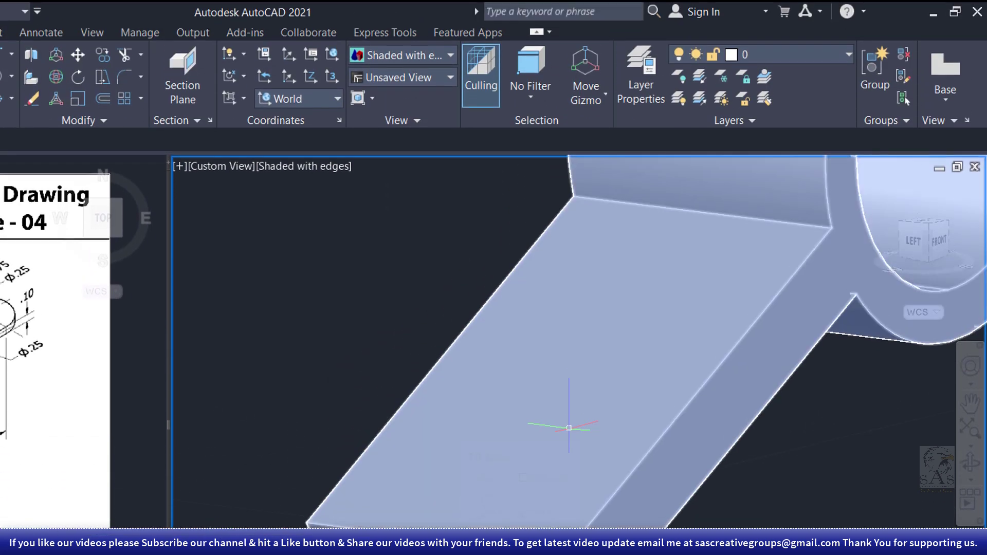
pyautogui.click(284, 94)
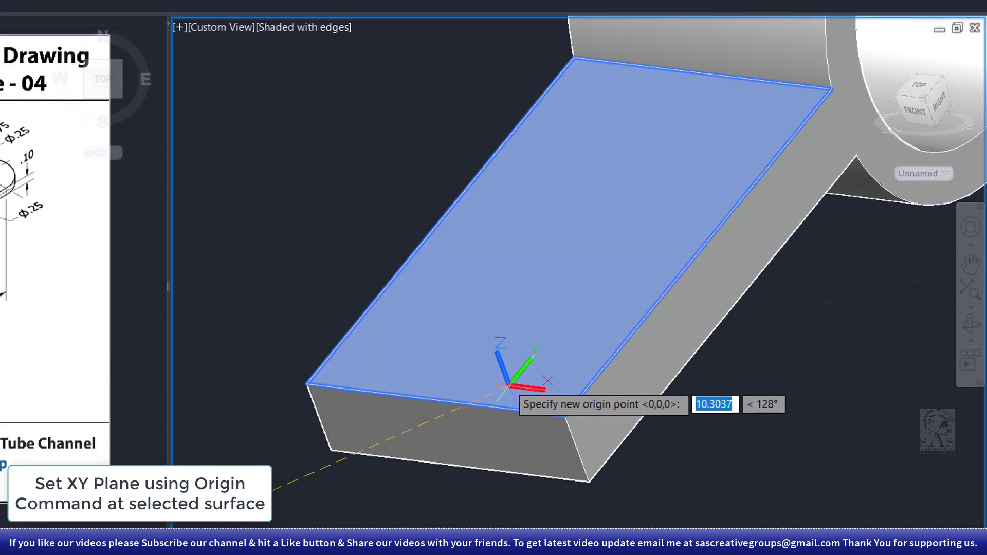
pyautogui.press('F8')
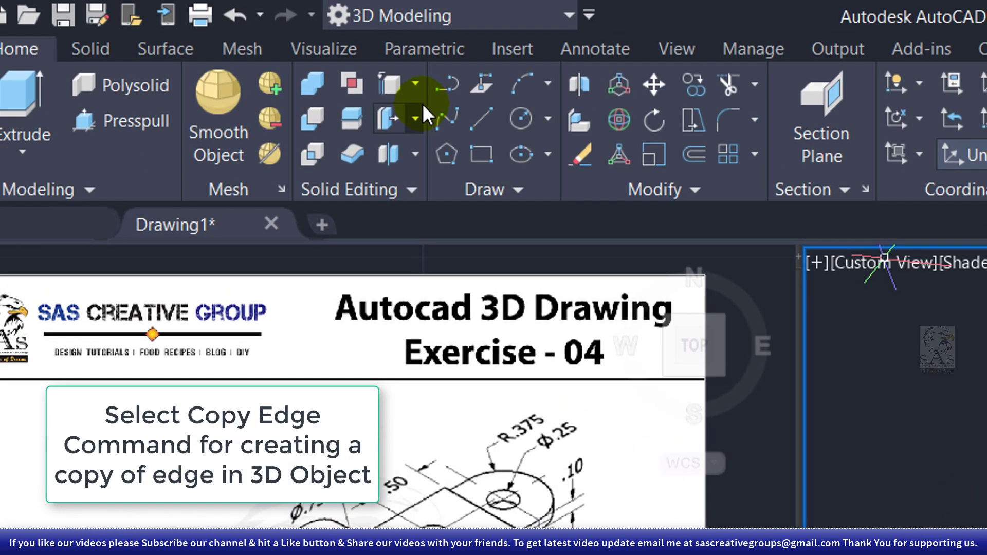
# Copy the upper edge at the sloping arm's free end 0.50 along the face toward the ring, using its corner as base point.
pyautogui.click(416, 83)
pyautogui.click(347, 290)
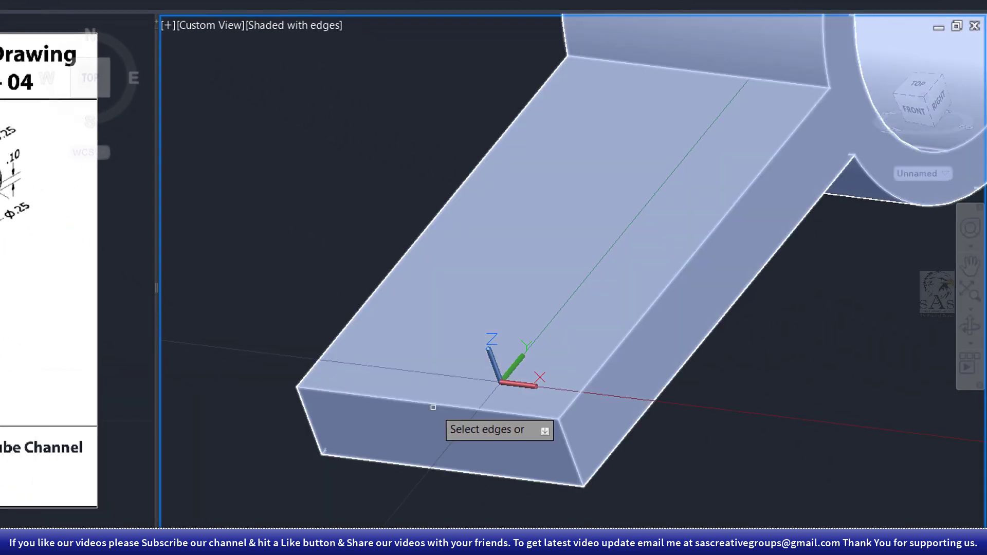
pyautogui.click(443, 403)
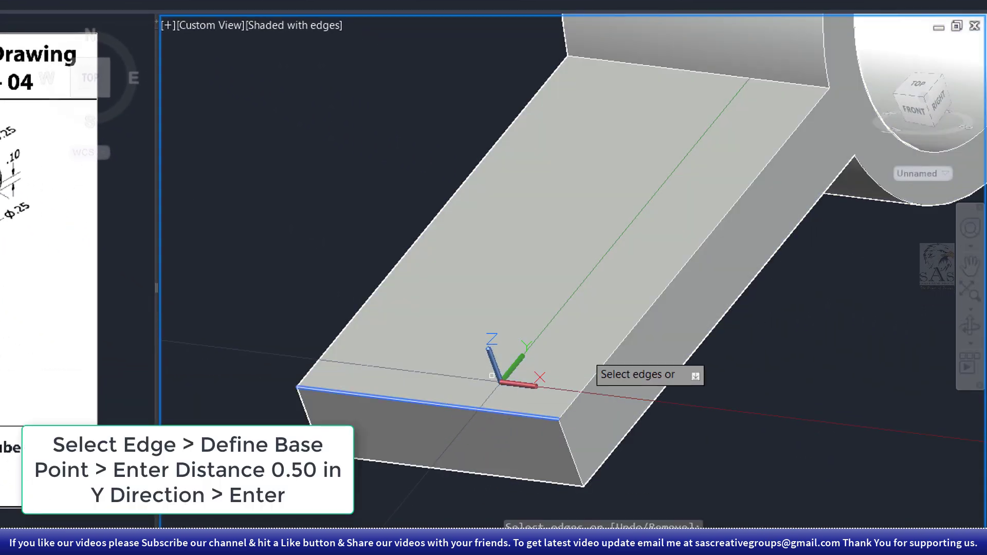
pyautogui.rightClick(733, 348)
pyautogui.click(757, 360)
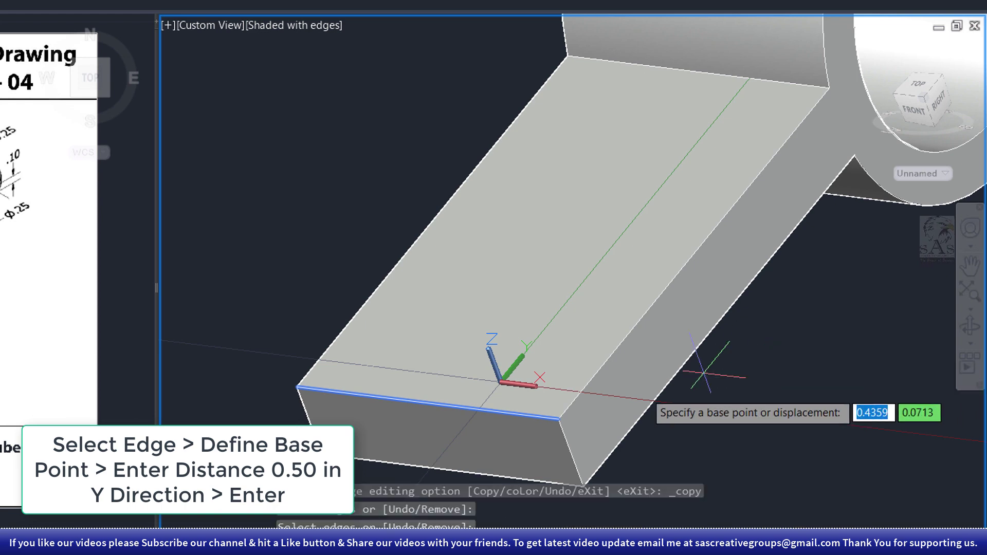
pyautogui.click(559, 415)
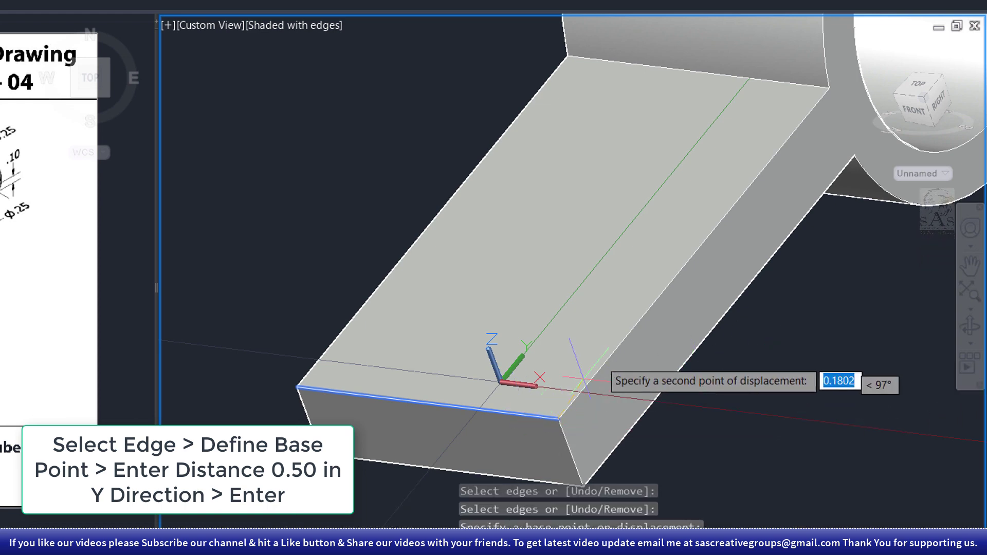
pyautogui.write('.50')
pyautogui.press('Return')
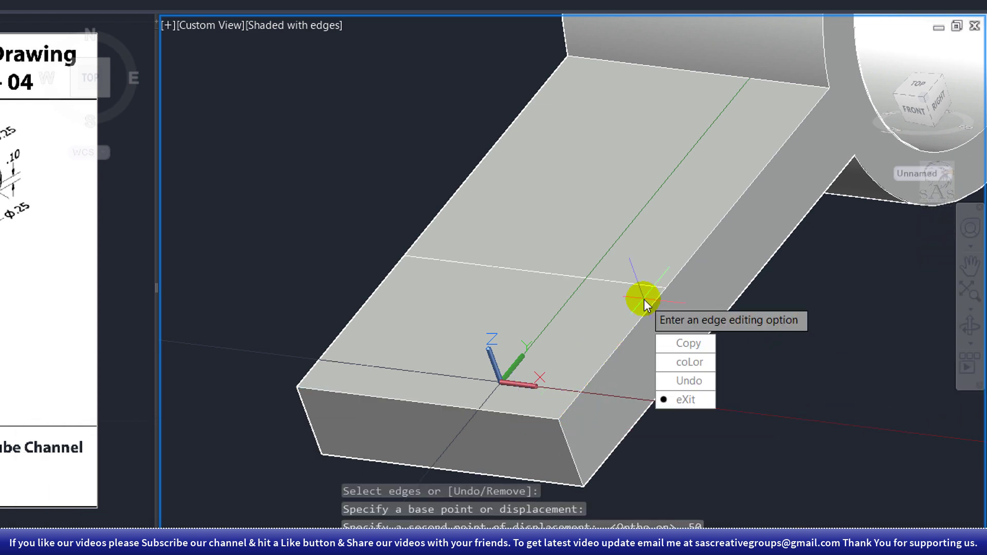
pyautogui.press('Escape')
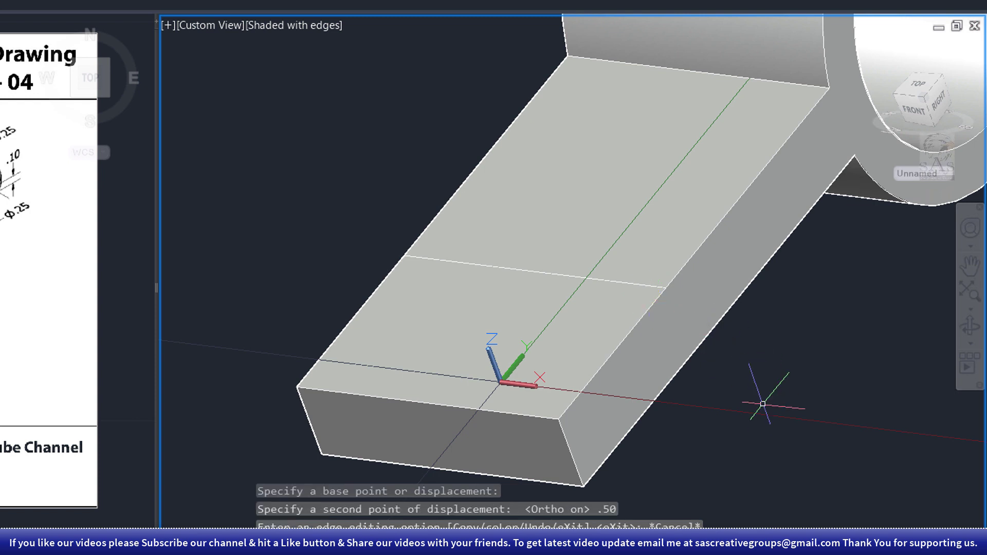
# Draw a circle of radius 0.20 centred on the midpoint of the copied edge line.
pyautogui.write('c')
pyautogui.press('Return')
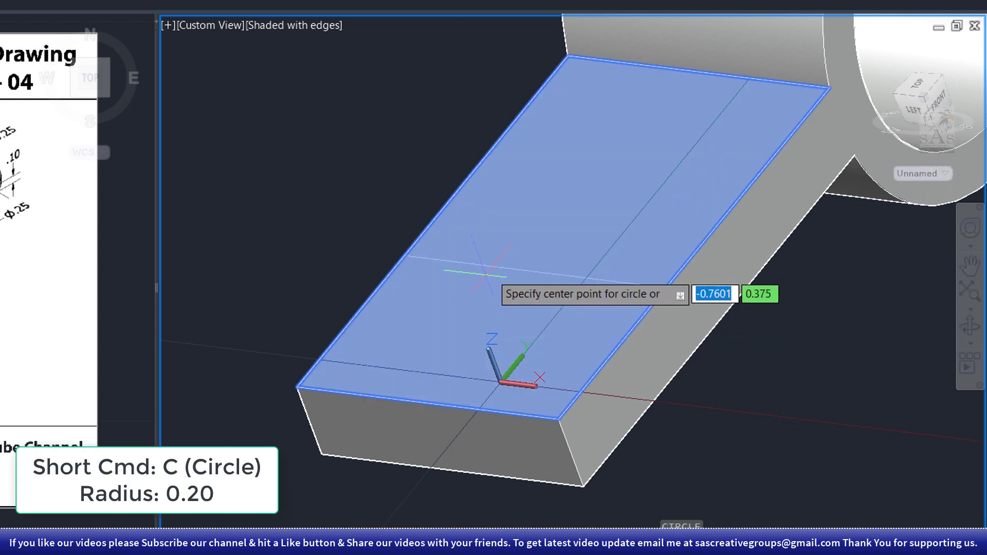
pyautogui.click(534, 270)
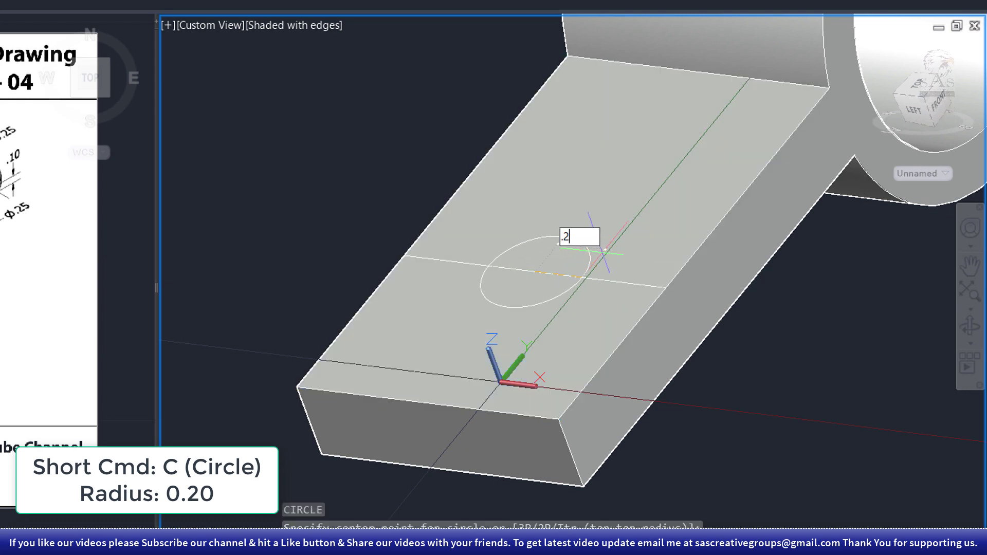
pyautogui.press('Return')
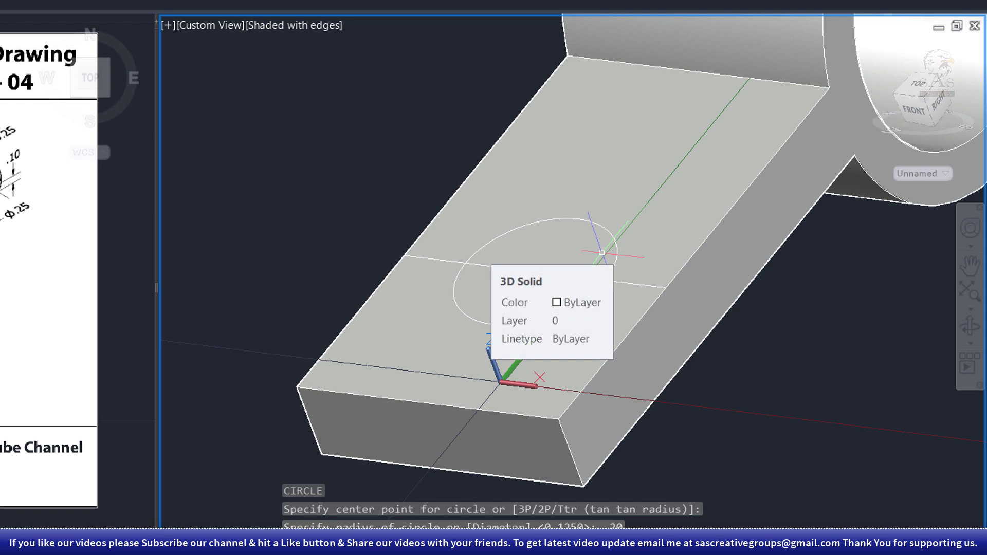
# Draw a line from the circle's centre to the midpoint of the arm's upper end edge.
pyautogui.write('ll')
pyautogui.press('Return')
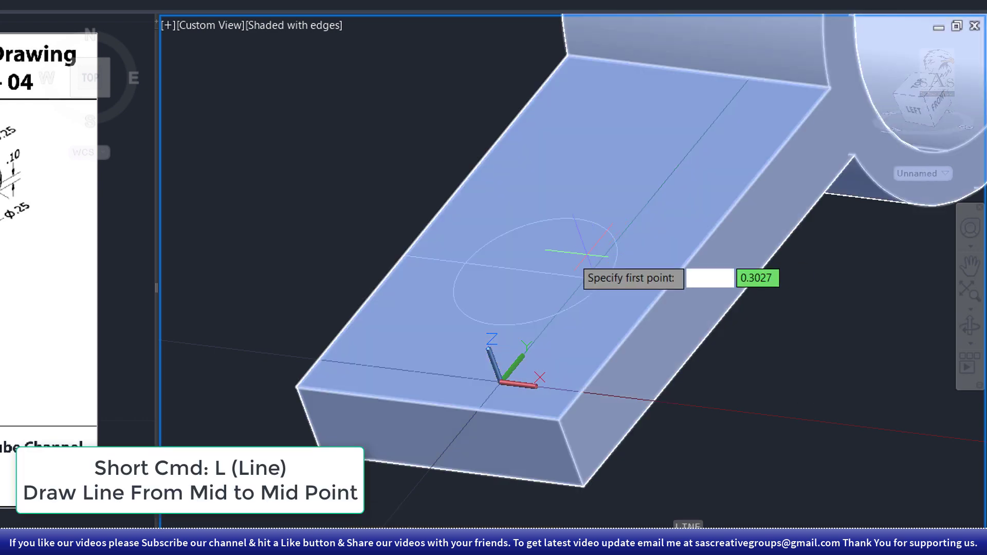
pyautogui.click(535, 271)
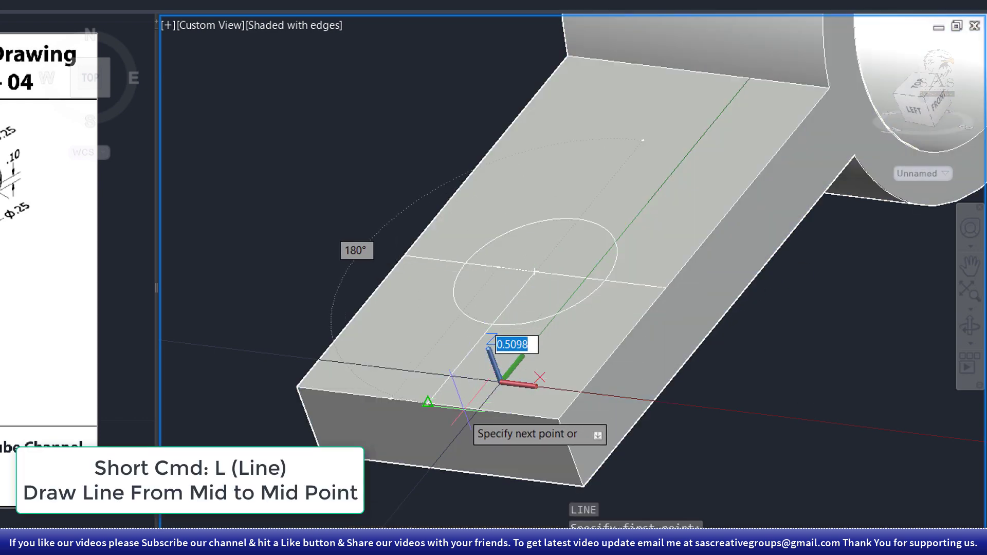
pyautogui.click(427, 401)
pyautogui.press('Escape')
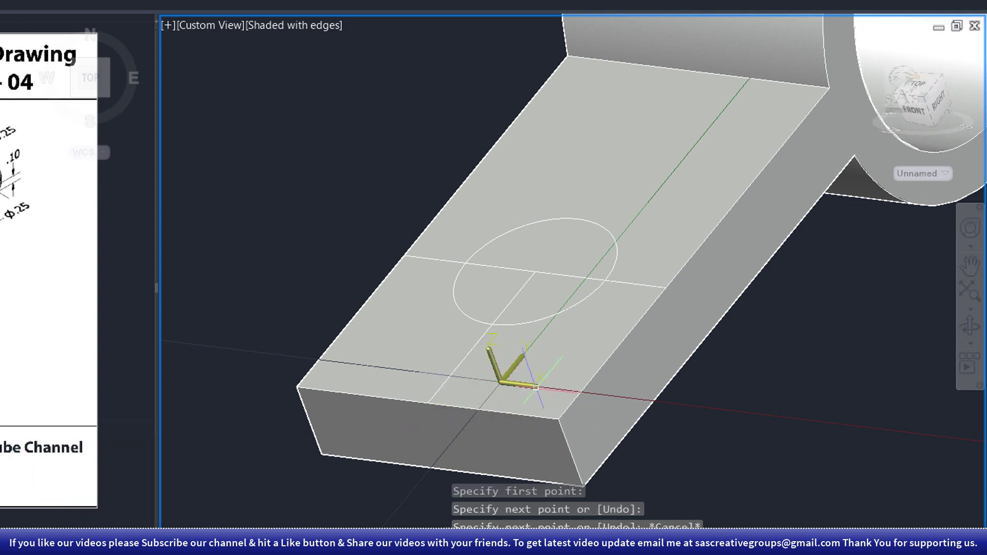
# Offset the centre line by 0.05 to both sides to form the slot's edges.
pyautogui.write('o')
pyautogui.press('Return')
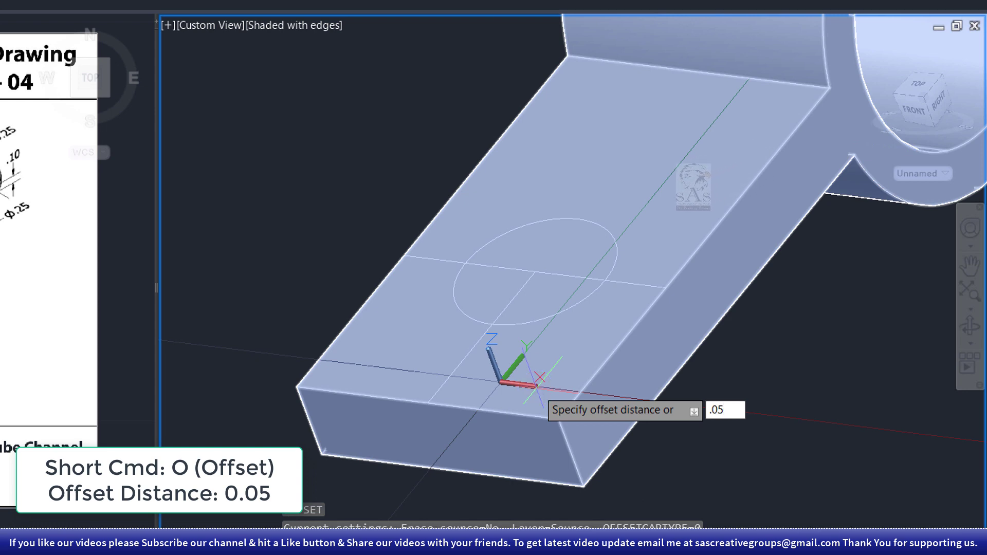
pyautogui.press('Return')
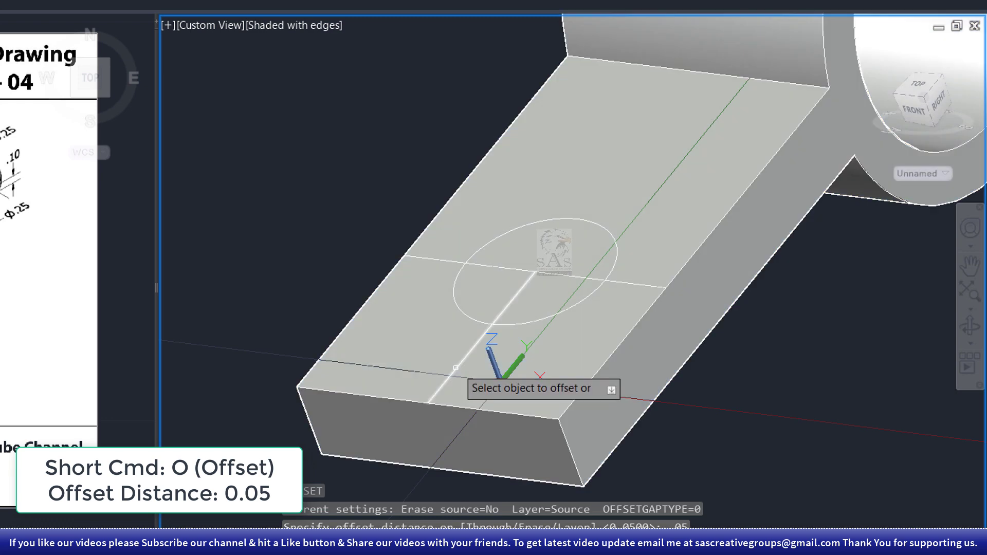
pyautogui.click(455, 369)
pyautogui.click(432, 368)
pyautogui.click(444, 373)
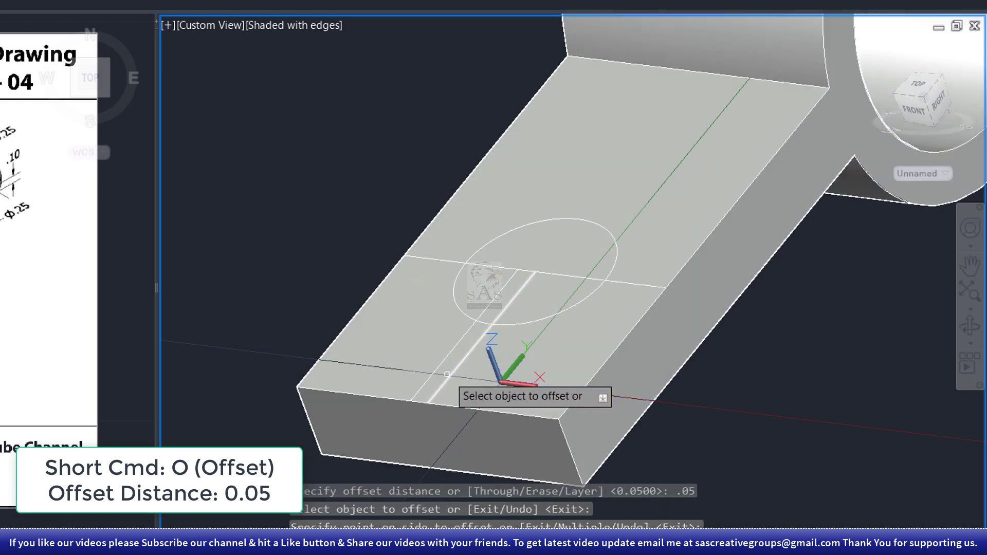
pyautogui.click(448, 377)
pyautogui.click(467, 384)
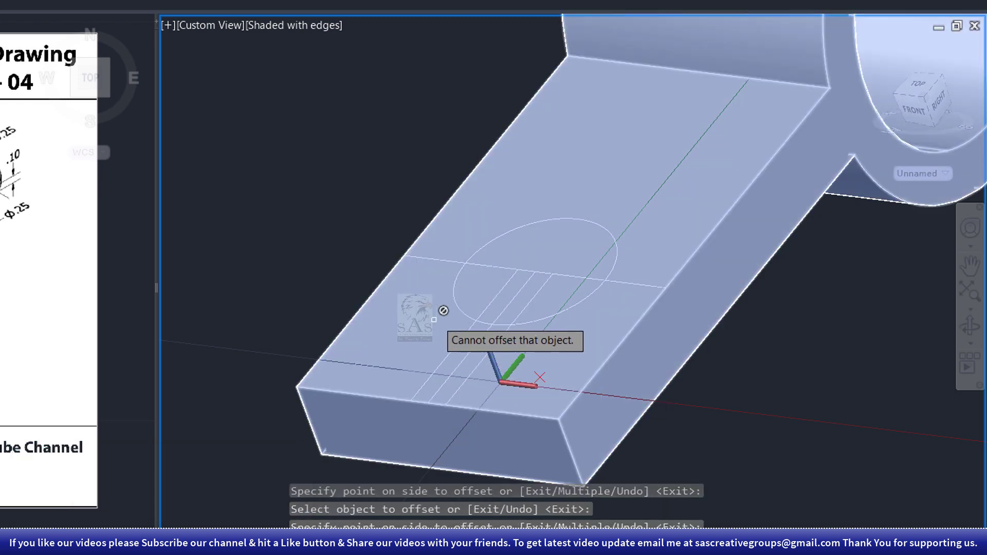
pyautogui.rightClick(313, 208)
pyautogui.click(343, 219)
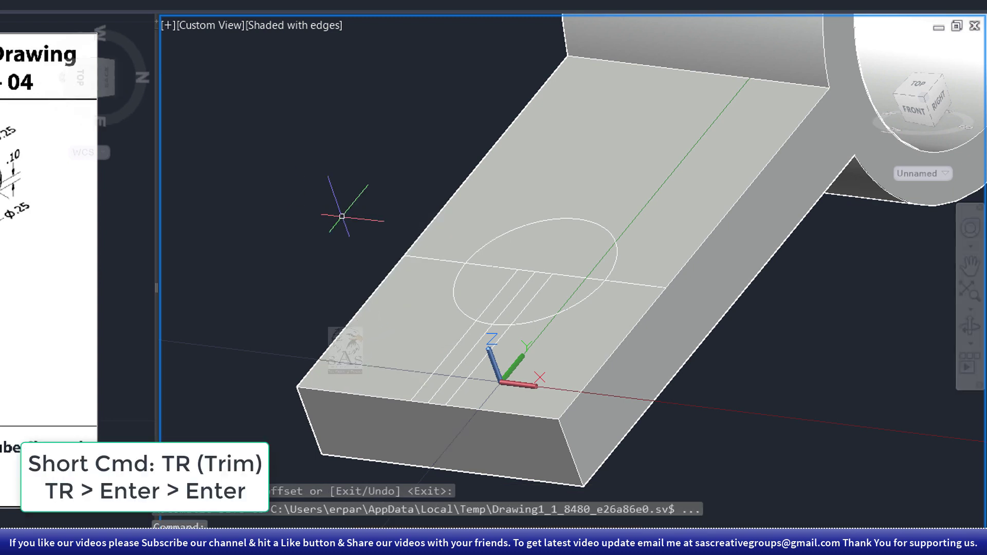
# Trim the offset lines inside the circle and the arc between them, using all objects as cutting edges.
pyautogui.write('tr')
pyautogui.press('Return')
pyautogui.press('Return')
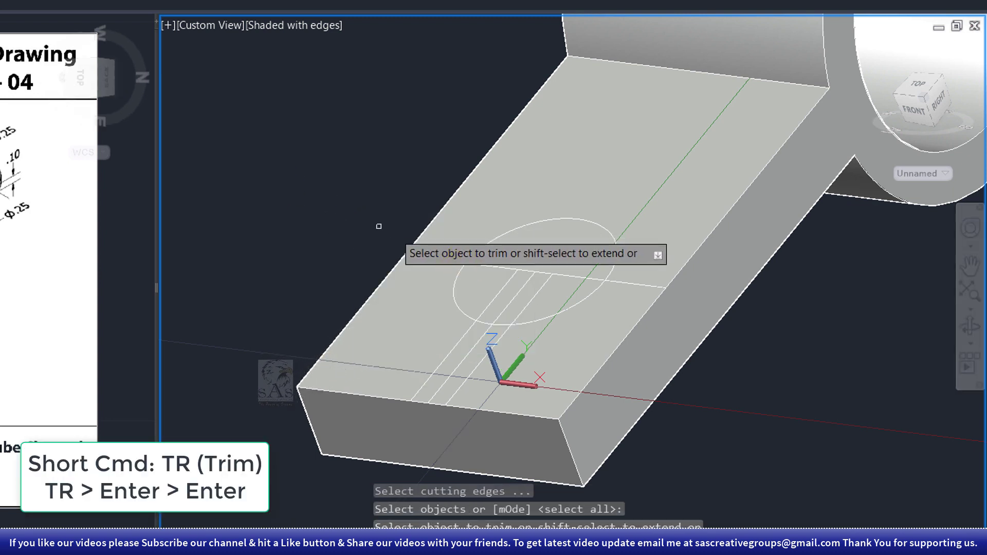
pyautogui.click(525, 305)
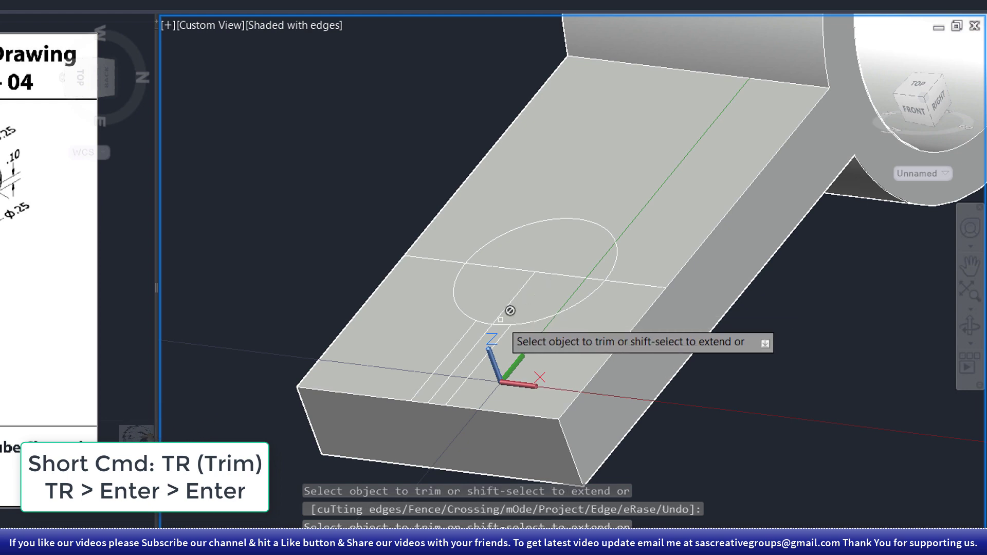
pyautogui.click(500, 323)
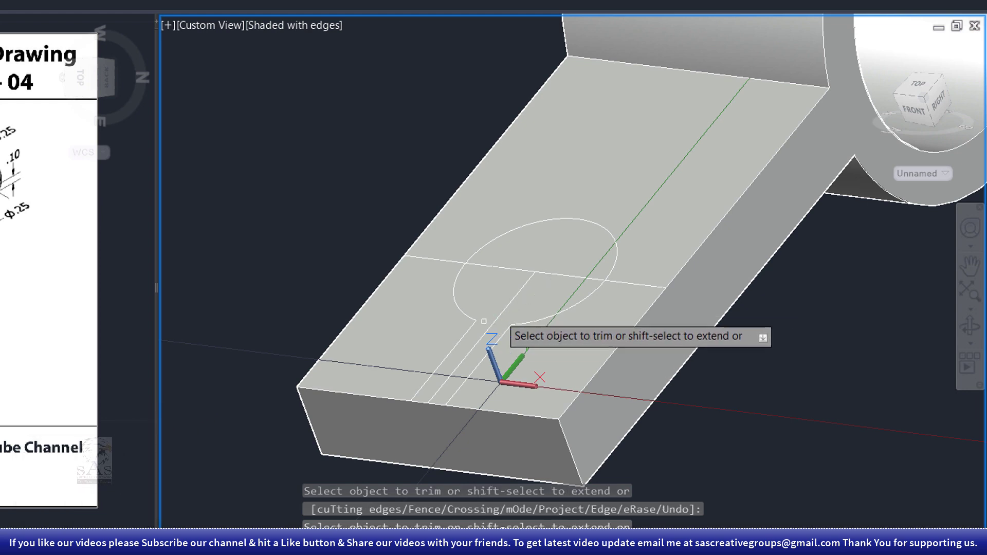
pyautogui.press('Escape')
pyautogui.press('Escape')
# Delete the slot's centre line and the copied edge line that crosses the circle, leaving only the keyhole outline.
pyautogui.click(531, 281)
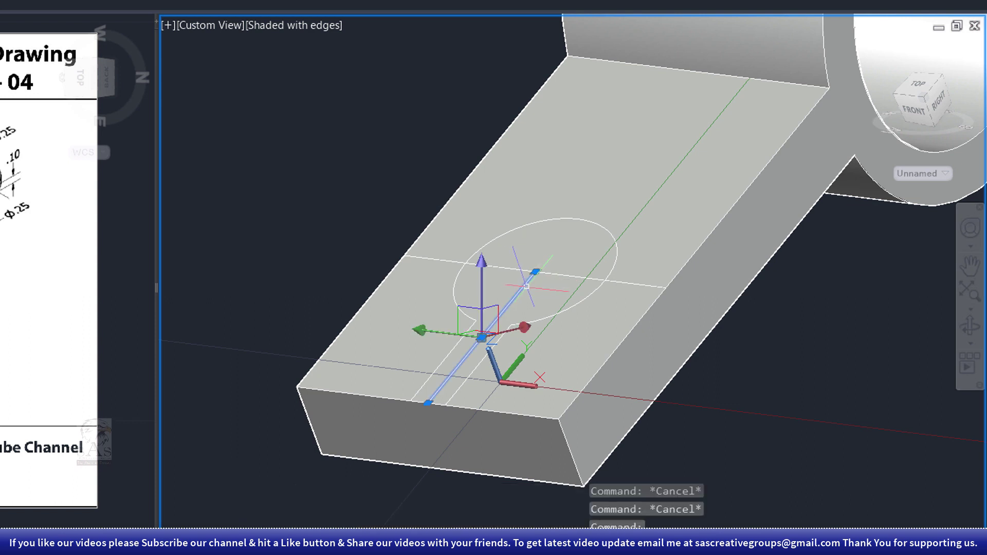
pyautogui.press('Delete')
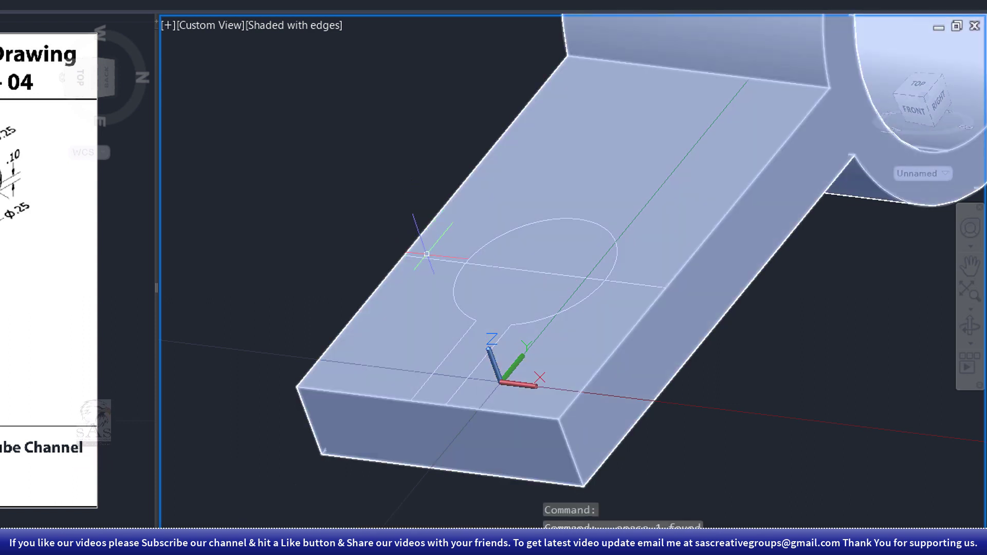
pyautogui.click(427, 256)
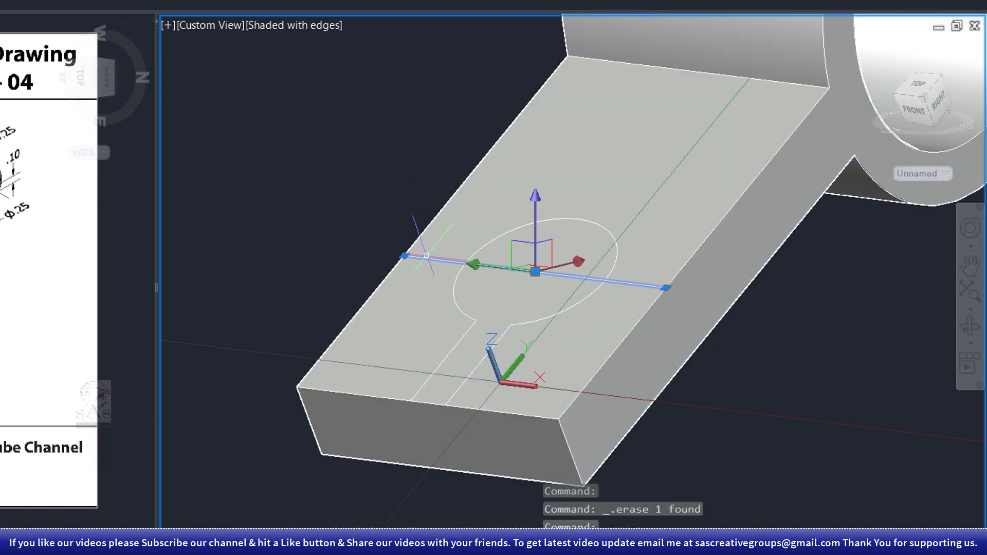
pyautogui.press('Delete')
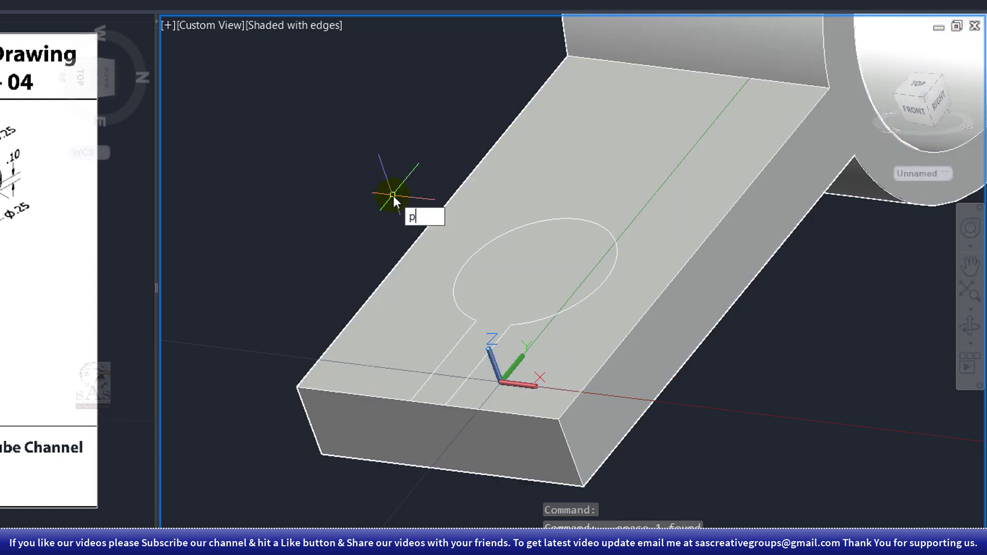
# Presspull the keyhole outline down through the sloping arm to cut the round hole and its open slot.
pyautogui.write('res')
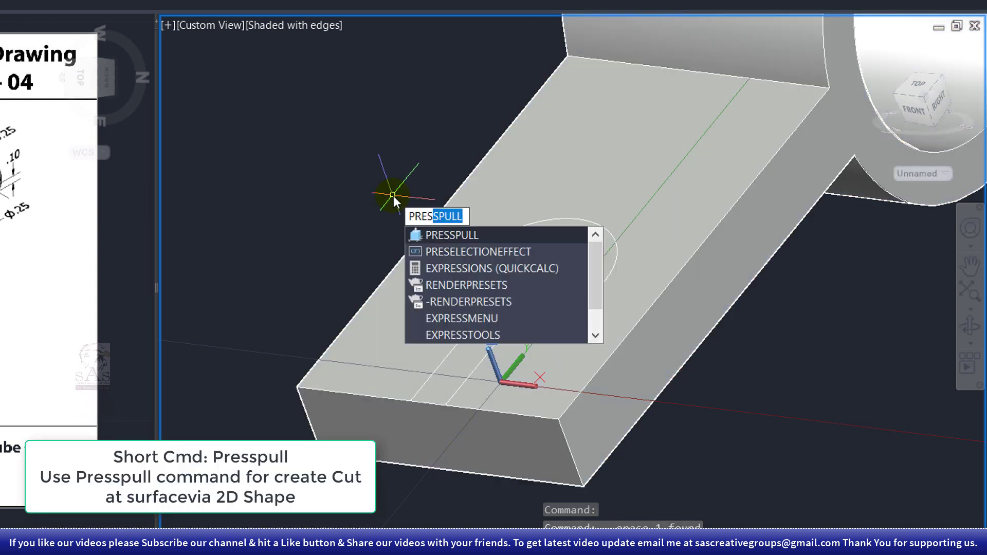
pyautogui.press('Return')
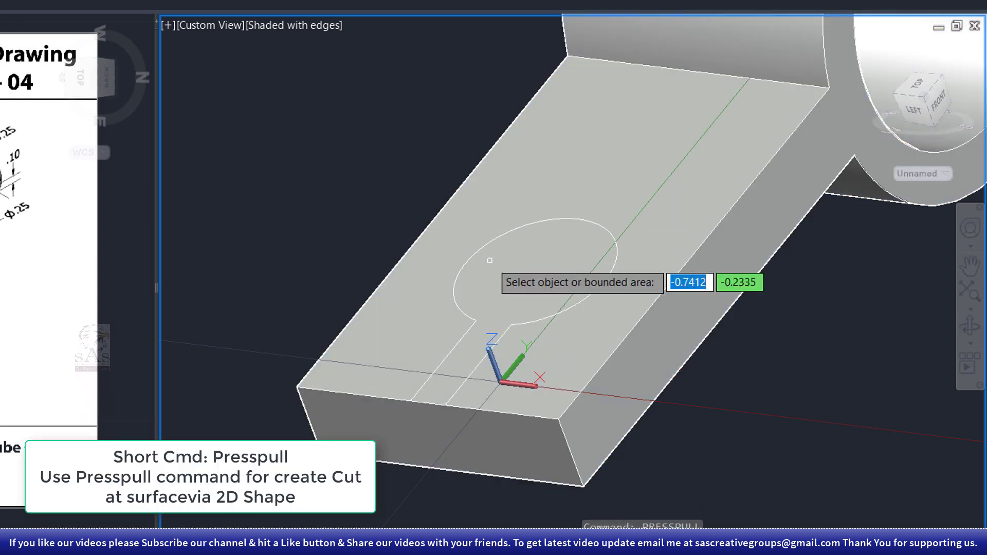
pyautogui.click(483, 283)
pyautogui.click(721, 413)
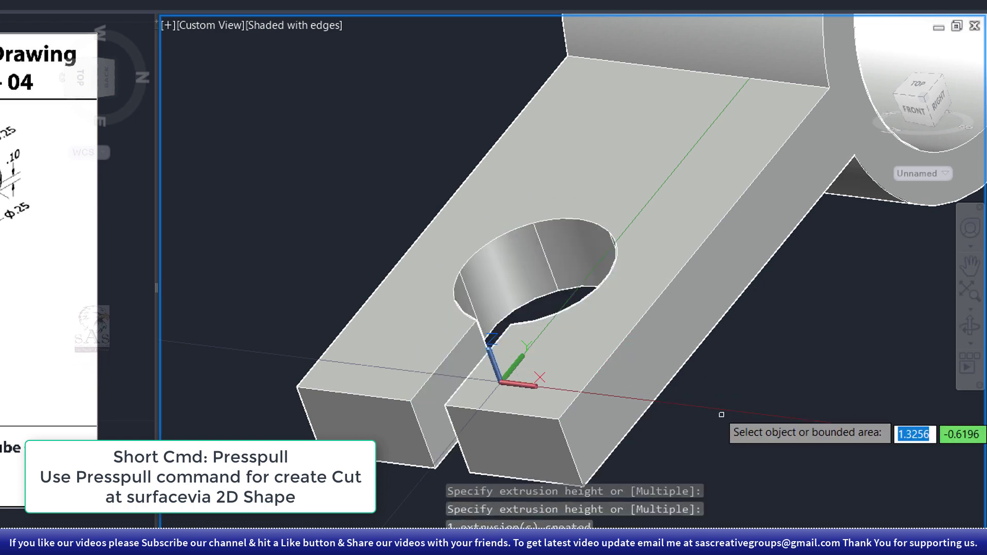
# Reset the coordinate system to World.
pyautogui.scroll(-5, 737, 400)
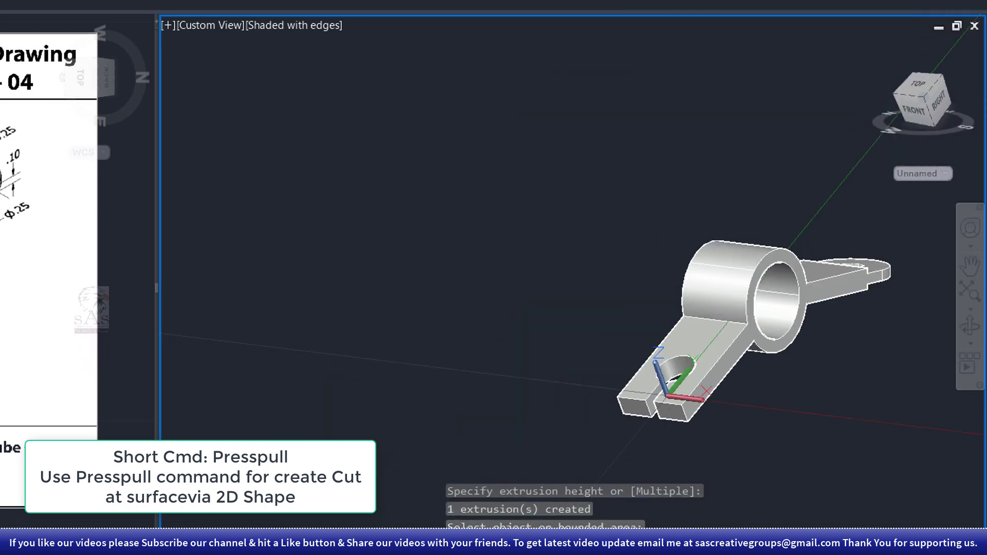
pyautogui.moveTo(738, 400); pyautogui.dragTo(659, 368, button='middle')
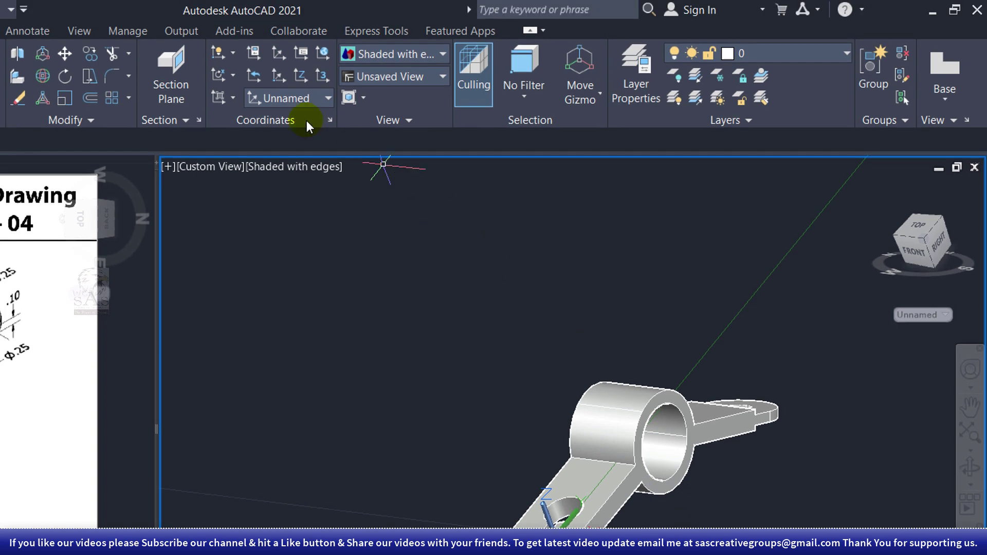
pyautogui.click(282, 100)
pyautogui.click(286, 119)
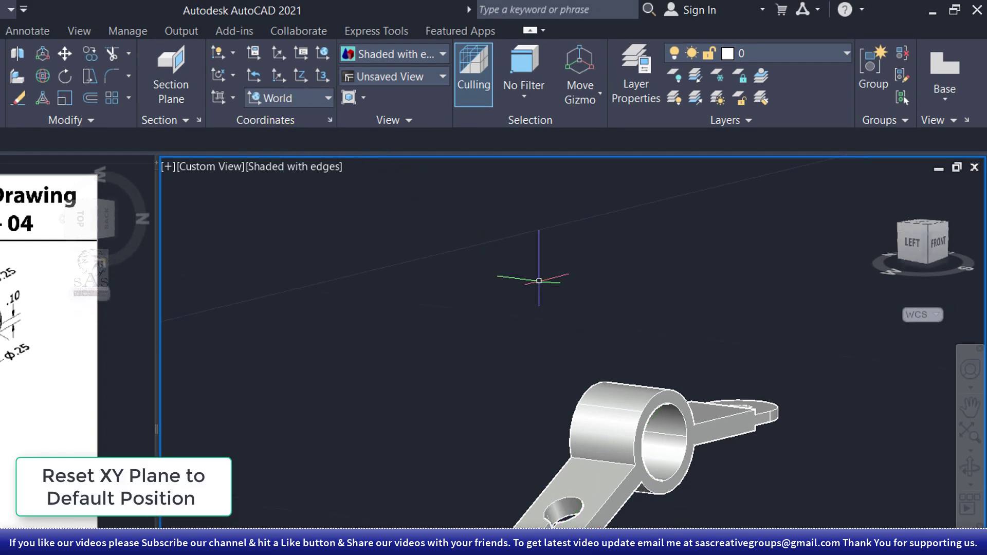
# Set the viewport's visual style to Shaded and regenerate the drawing.
pyautogui.click(310, 168)
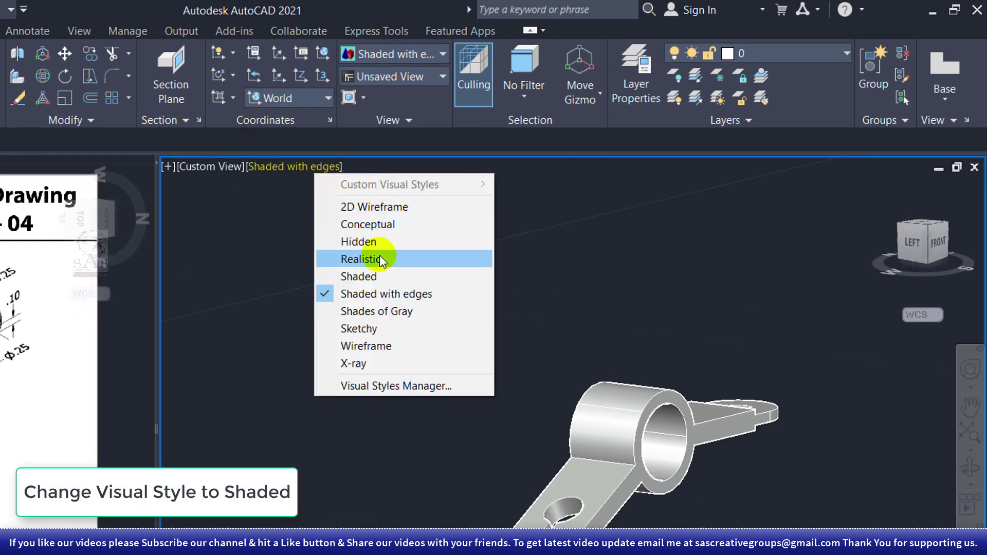
pyautogui.click(363, 276)
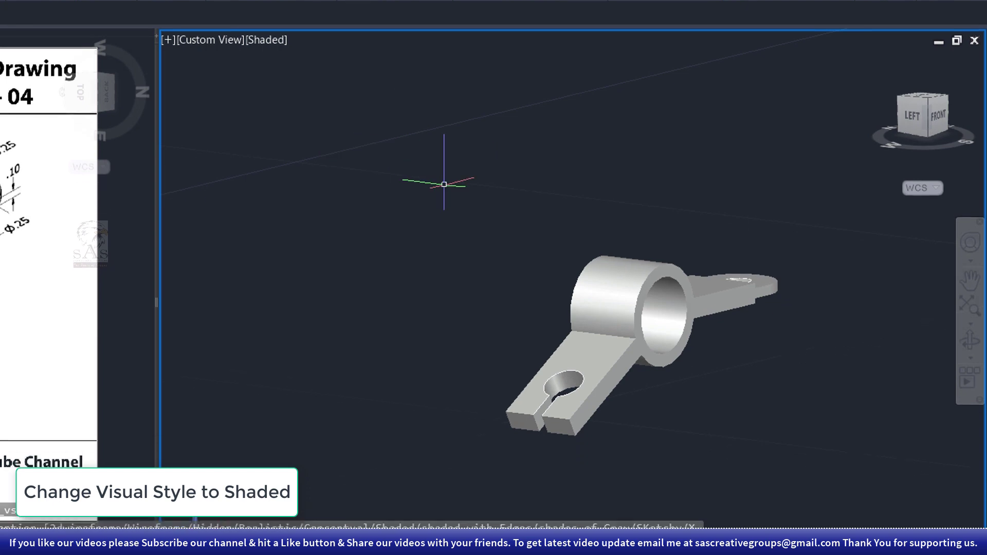
pyautogui.write('REGEN')
pyautogui.press('Return')
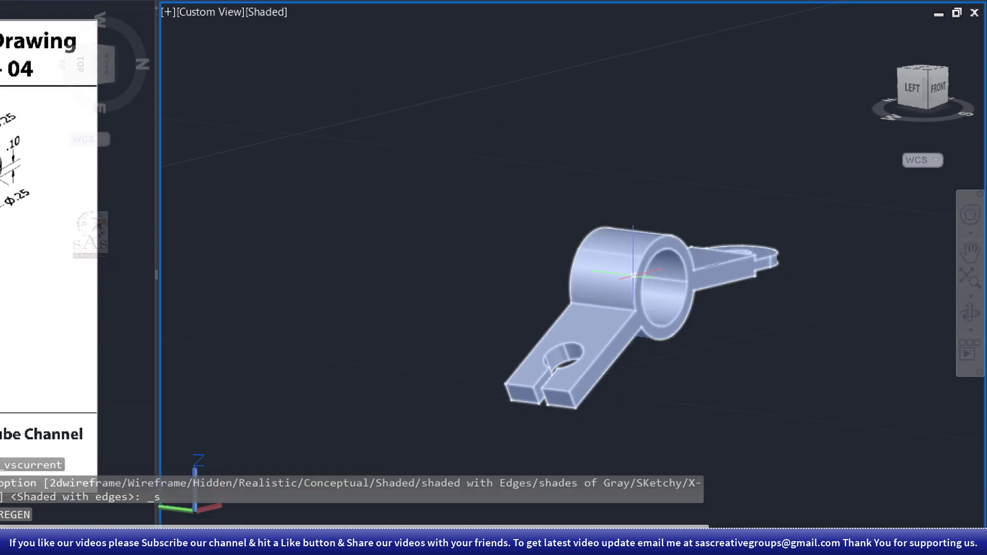
# Move the bracket solid straight up along the Z axis, clear of the leftover 2D sketch geometry.
pyautogui.keyDown('shift'); pyautogui.moveTo(634, 269); pyautogui.dragTo(630, 297, button='middle'); pyautogui.keyUp('shift')
pyautogui.click(648, 287)
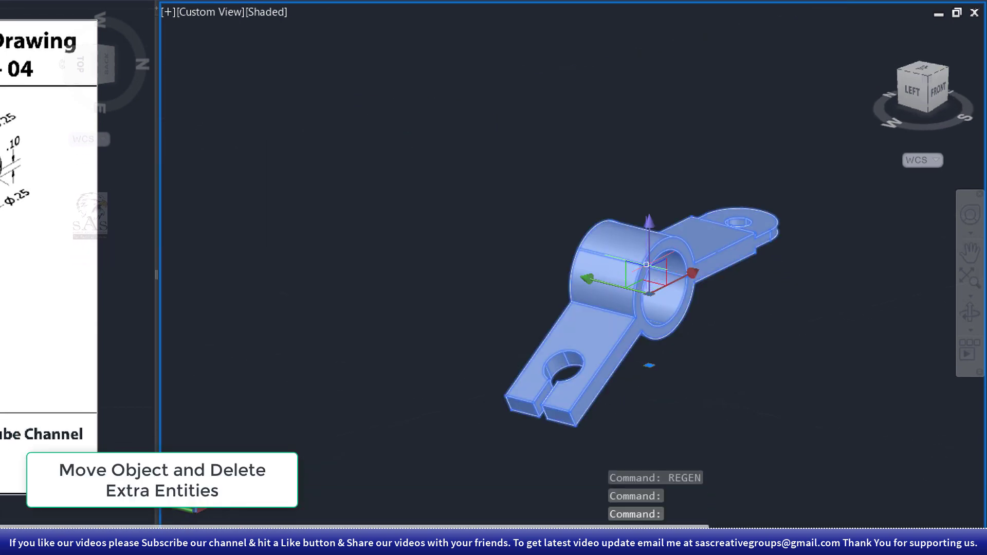
pyautogui.click(651, 226)
pyautogui.click(604, 91)
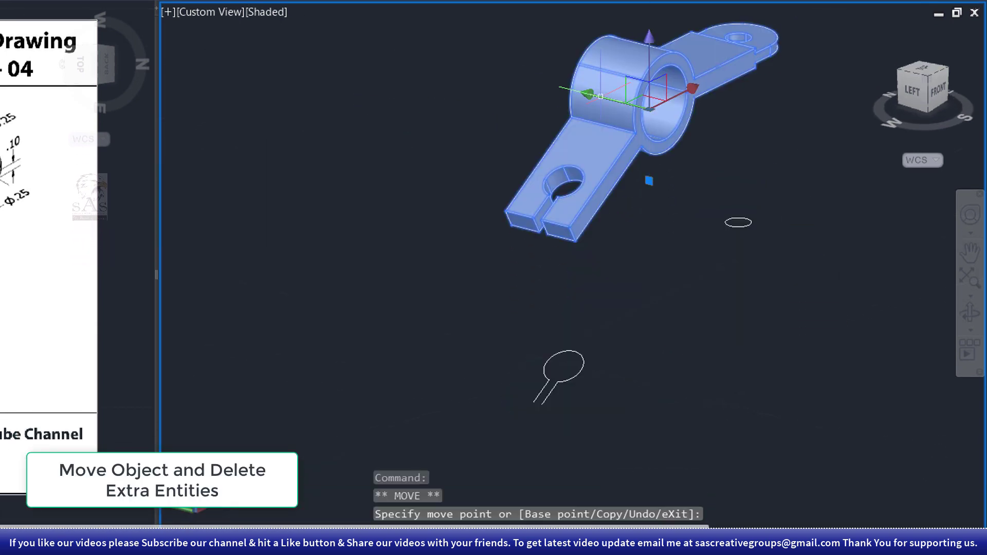
pyautogui.click(687, 161)
pyautogui.press('Escape')
pyautogui.press('Escape')
# Delete the leftover tab-hole circle and the keyhole outline below the raised solid.
pyautogui.click(693, 172)
pyautogui.click(790, 262)
pyautogui.press('Delete')
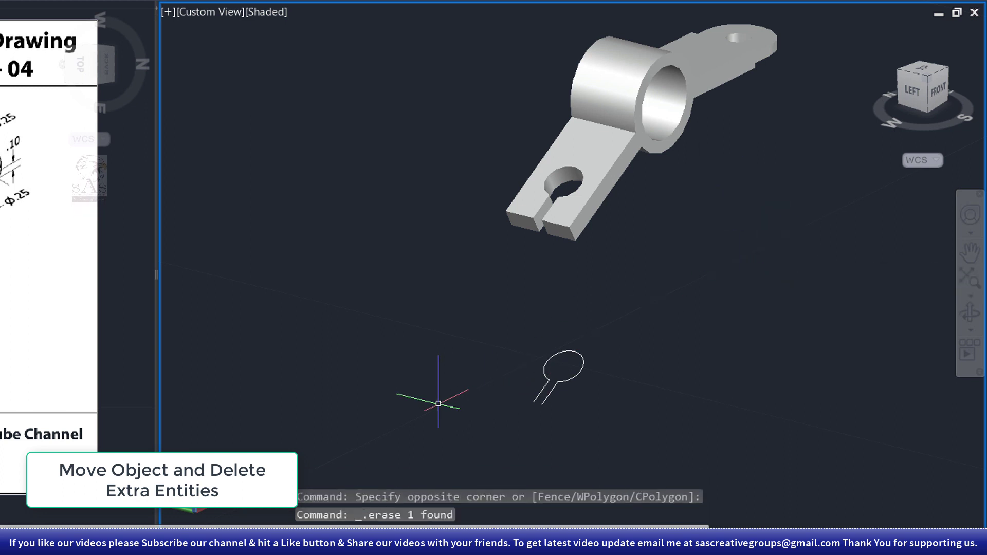
pyautogui.click(458, 319)
pyautogui.click(618, 414)
pyautogui.press('Delete')
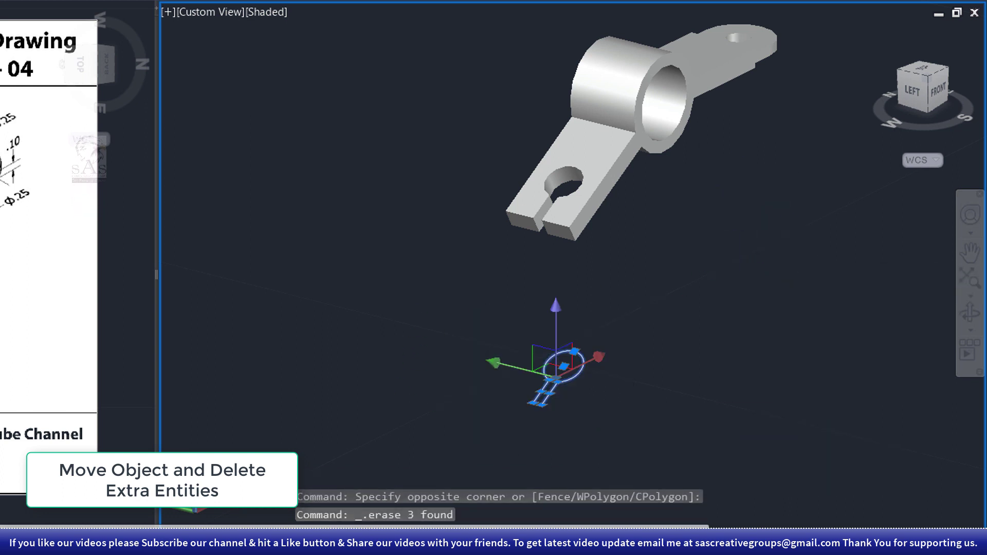
# Move the bracket solid back down along the Z axis by about 1.86.
pyautogui.click(583, 170)
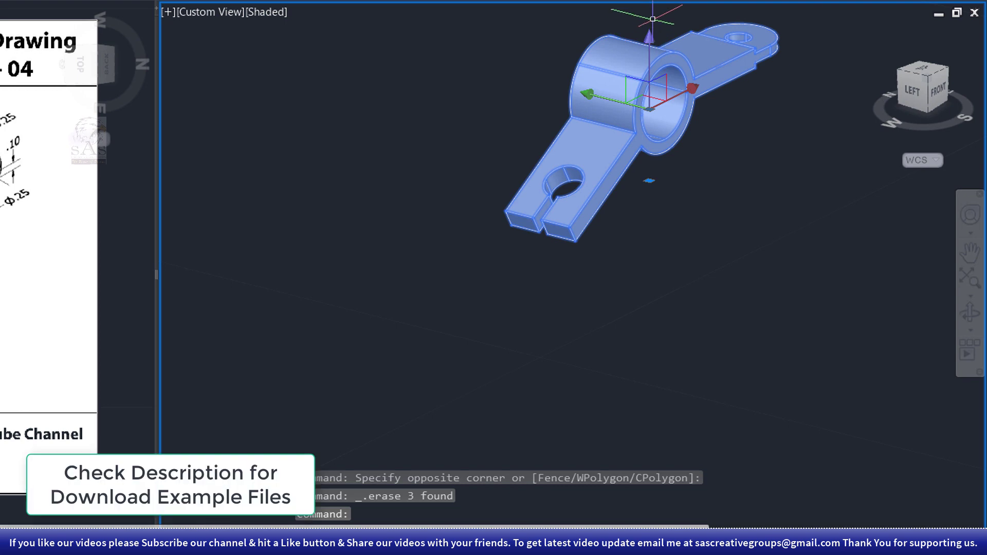
pyautogui.click(649, 109)
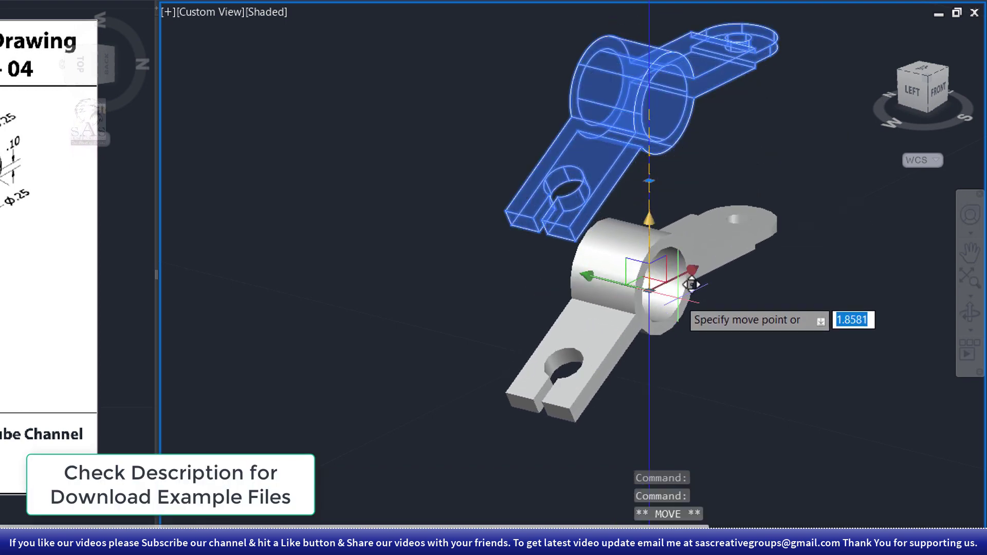
pyautogui.press('Escape')
pyautogui.scroll(3, 631, 298)
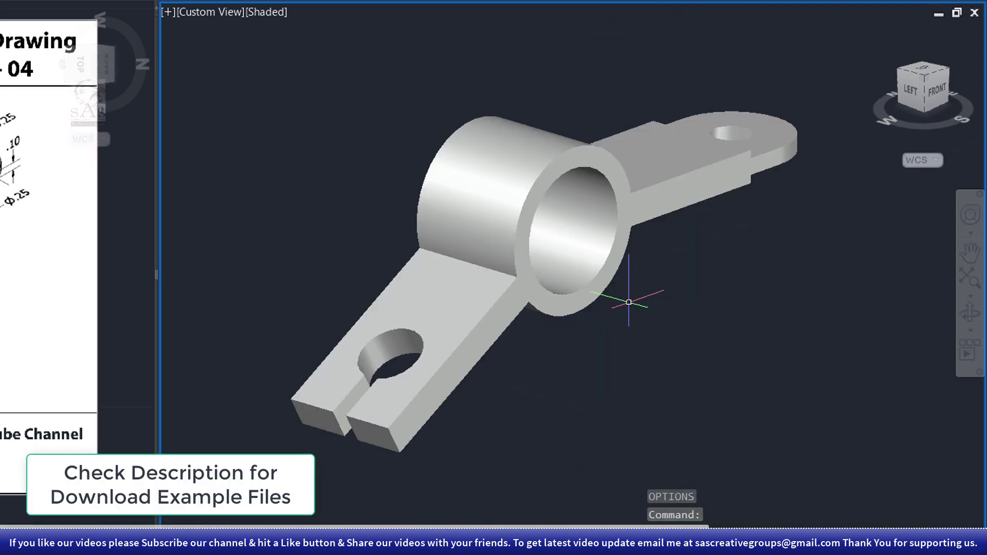
pyautogui.keyDown('shift'); pyautogui.moveTo(630, 298); pyautogui.dragTo(620, 319, button='middle'); pyautogui.keyUp('shift')
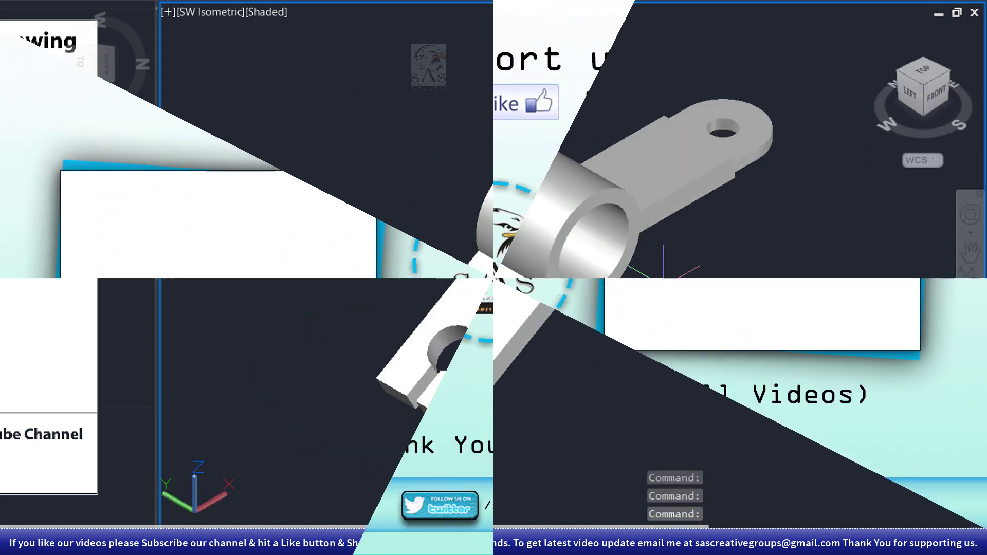